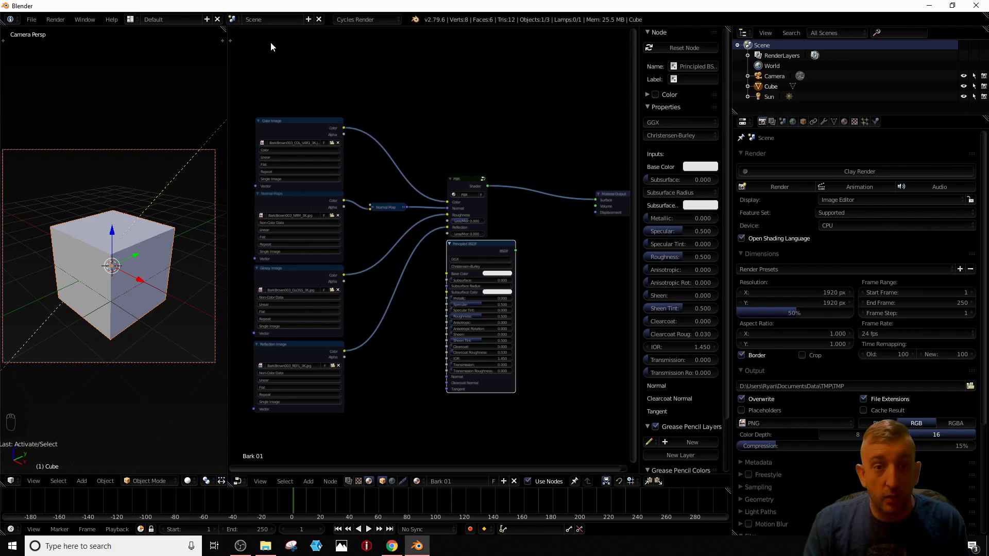
# Step: Widen the 3D viewport and switch it to rendered shading
pyautogui.moveTo(227, 66); pyautogui.dragTo(507, 154)
pyautogui.hotkey('shift', 'z')
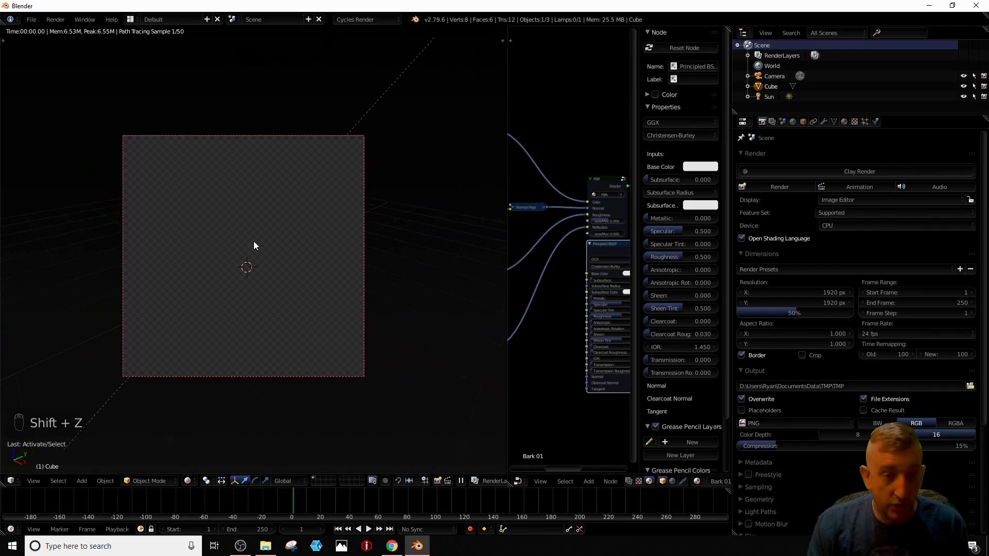
# Step: Rotate the sun lamp around the global Z axis so that light reaches the cube's dark side
pyautogui.rightClick(382, 94)
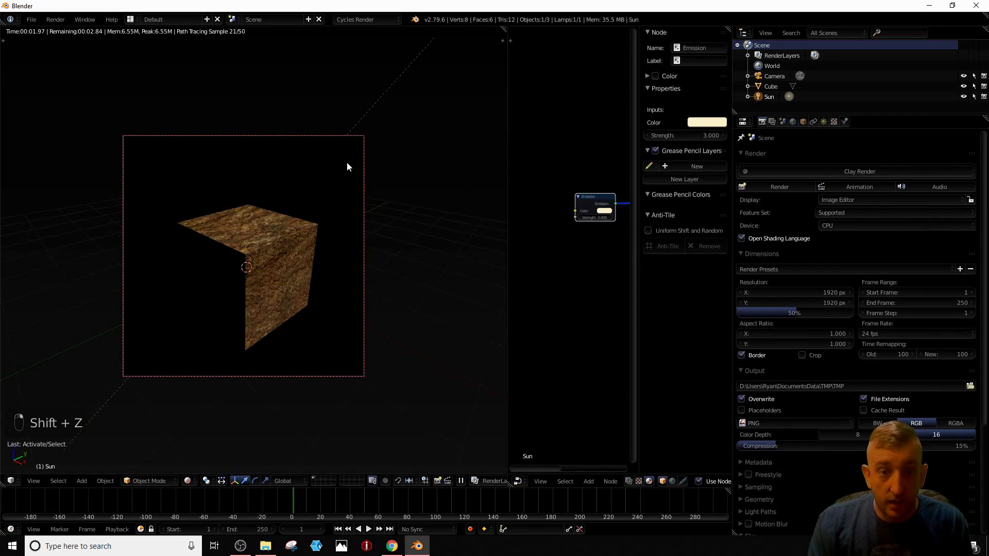
pyautogui.press('r')
pyautogui.press('z')
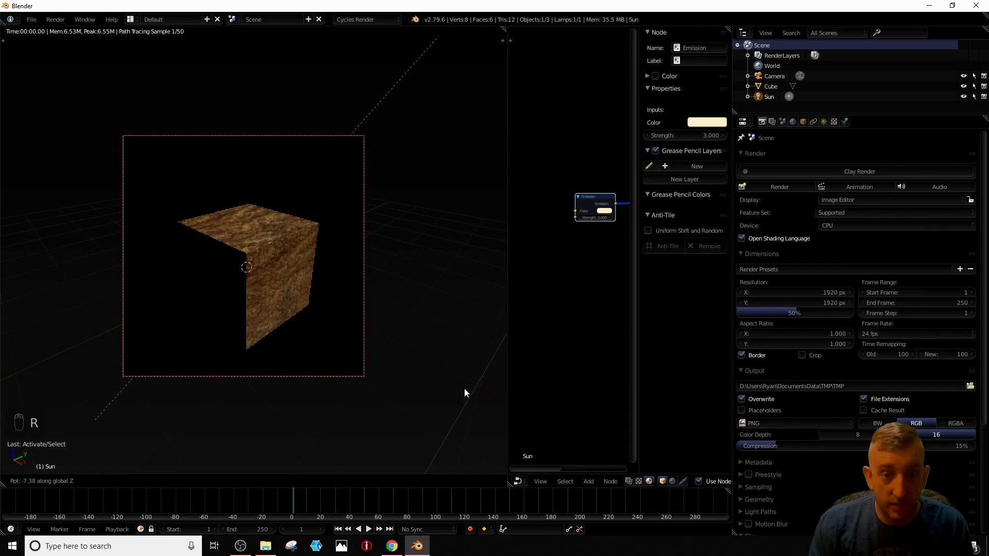
pyautogui.click(159, 262)
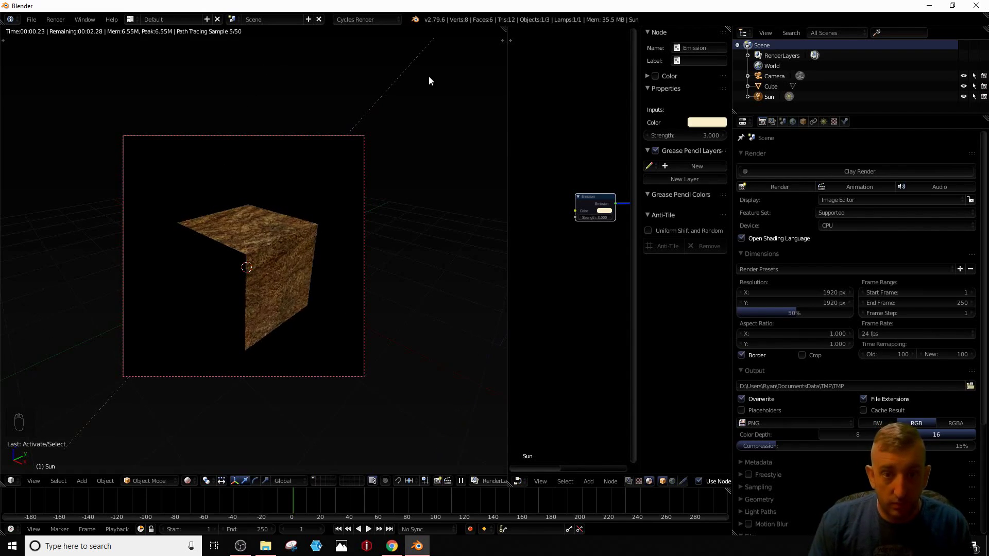
pyautogui.press('r')
pyautogui.press('z')
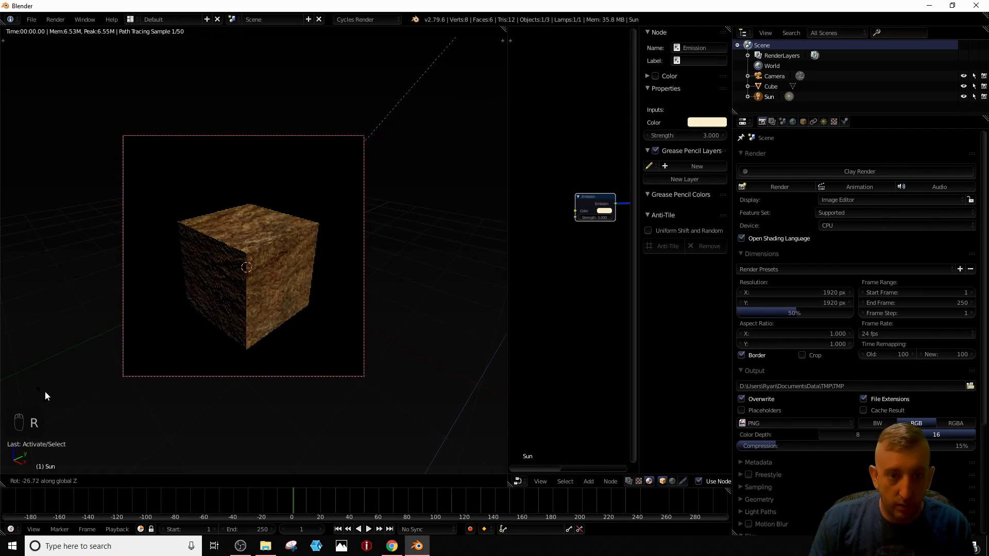
pyautogui.click(348, 265)
# Step: Fine-tune the sun's rotation around global Z against a close-up of the rendered bark cube
pyautogui.scroll(5, 212, 287)
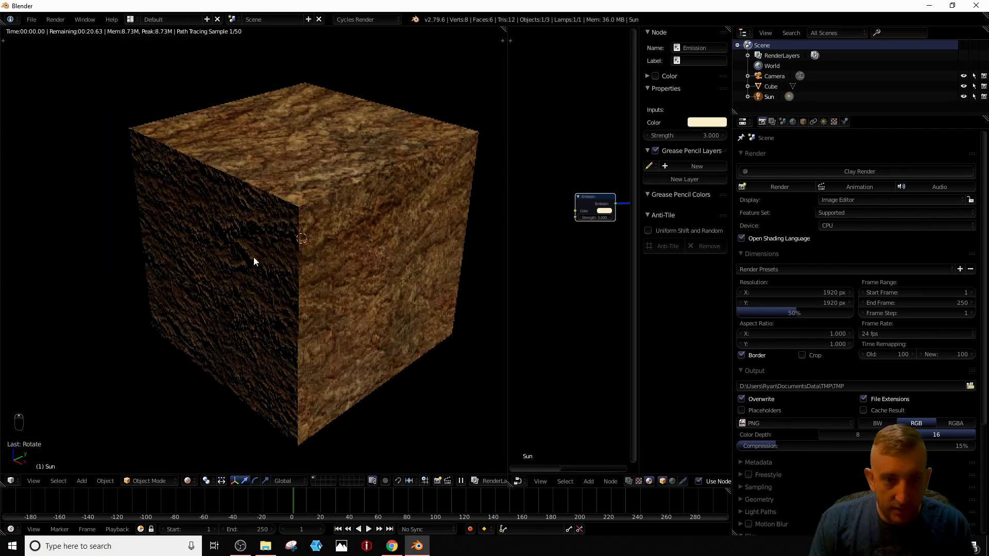
pyautogui.press('r')
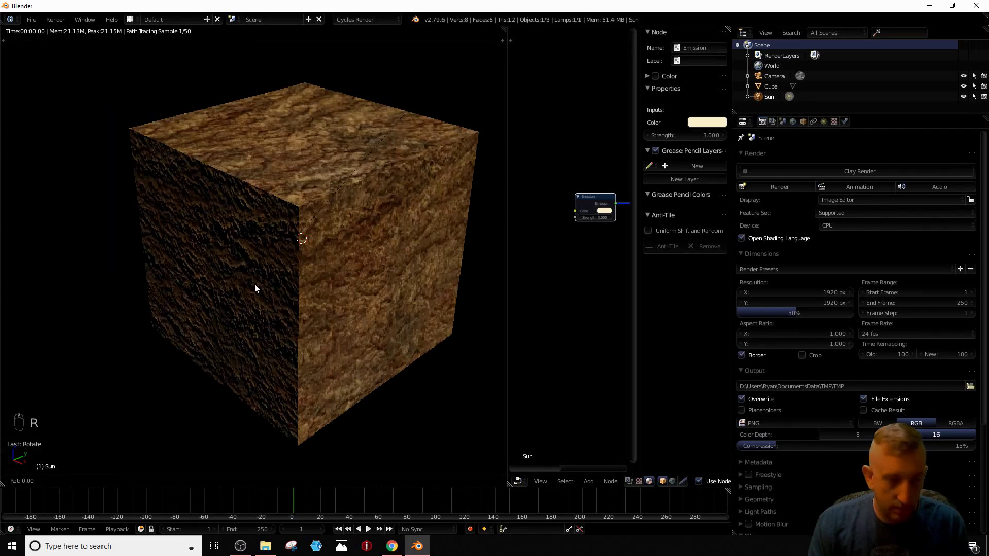
pyautogui.press('z')
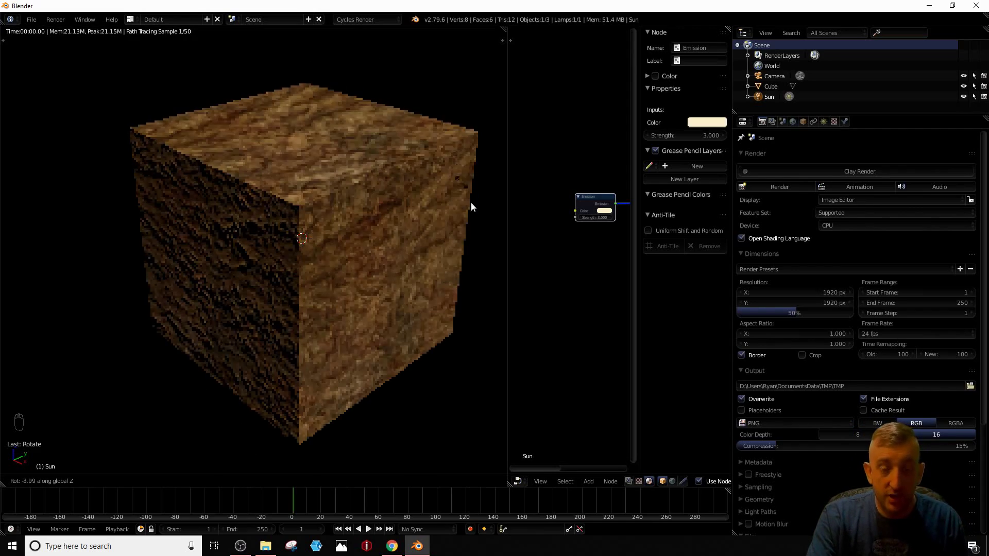
pyautogui.click(283, 354)
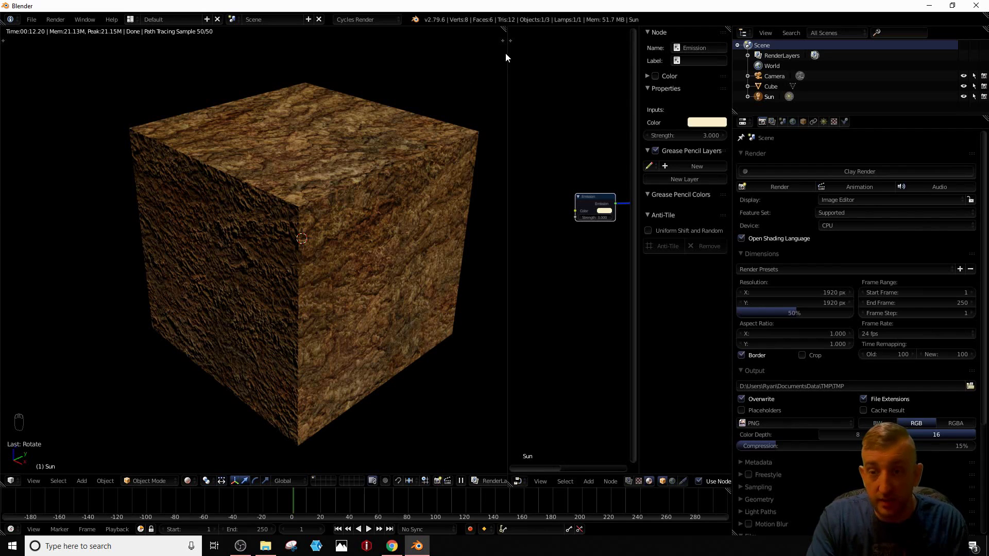
# Step: Return the 3D viewport to a narrow, solid-shaded view and select the cube to bring up its Bark 01 nodes
pyautogui.moveTo(506, 55); pyautogui.dragTo(200, 142)
pyautogui.press('KP_0')
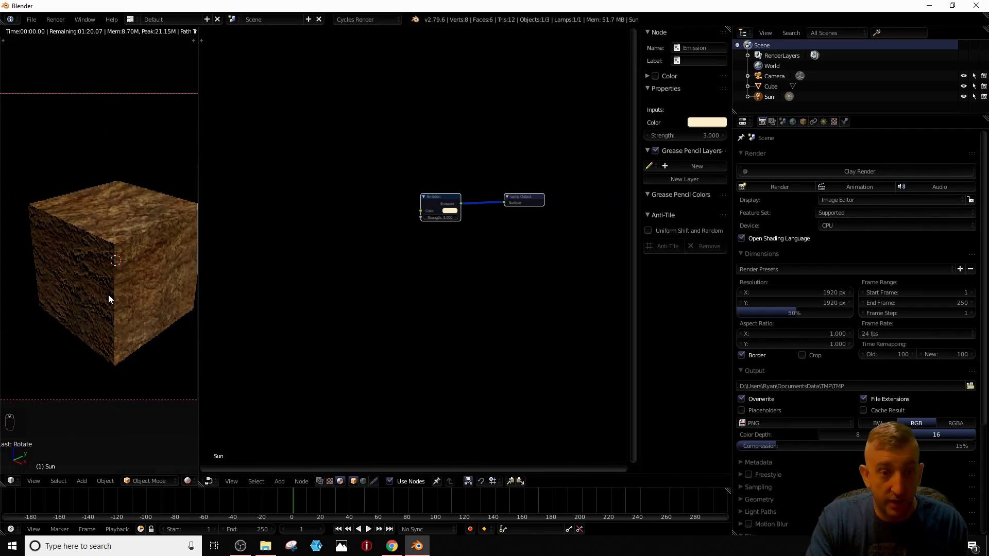
pyautogui.press('z')
pyautogui.press('z')
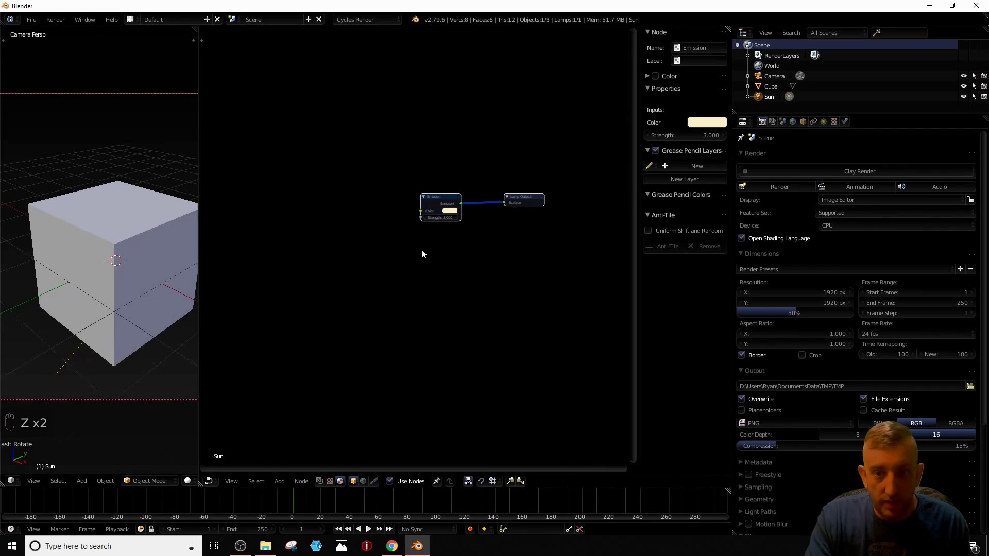
pyautogui.rightClick(93, 209)
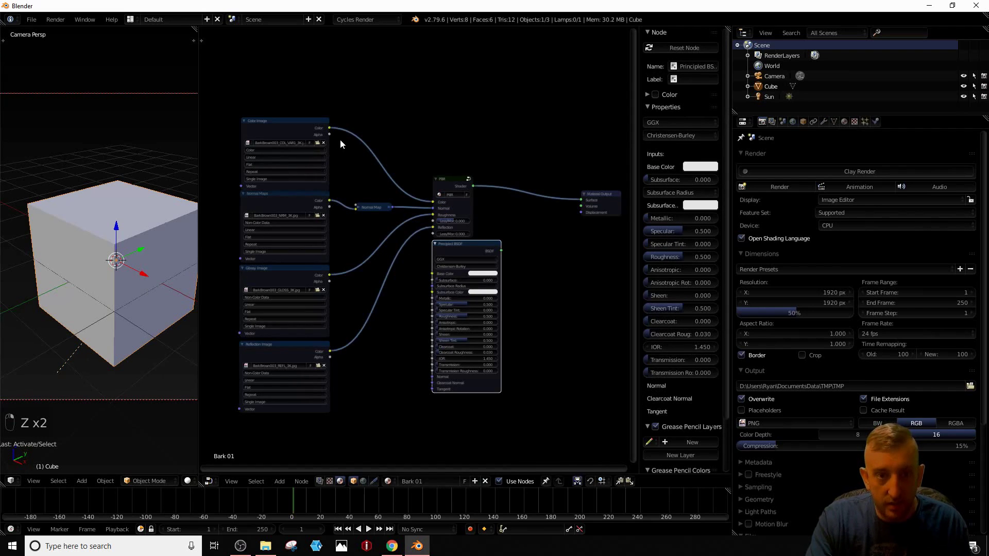
# Step: Examine the Color, Normal, Glossy and Reflection image nodes, checking their files and color data settings
pyautogui.scroll(3, 341, 138)
pyautogui.scroll(-3, 351, 279)
pyautogui.scroll(6, 239, 226)
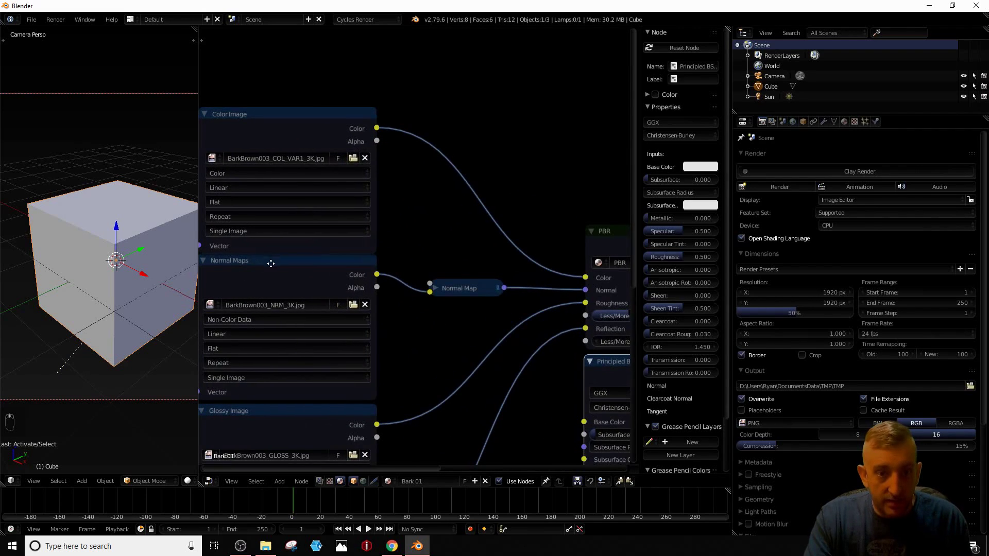
pyautogui.moveTo(267, 263); pyautogui.dragTo(353, 260, button='middle')
pyautogui.scroll(4, 356, 187)
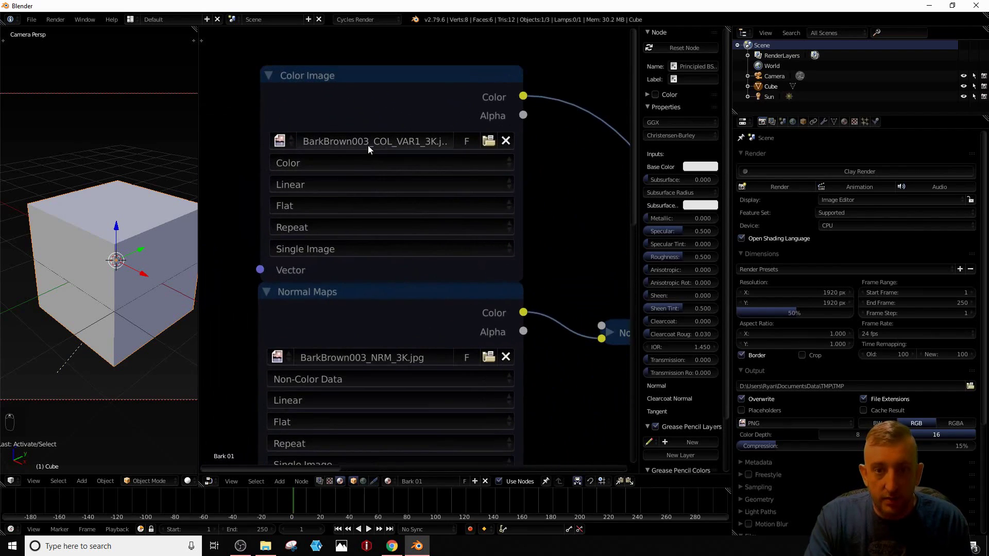
pyautogui.scroll(-4, 358, 288)
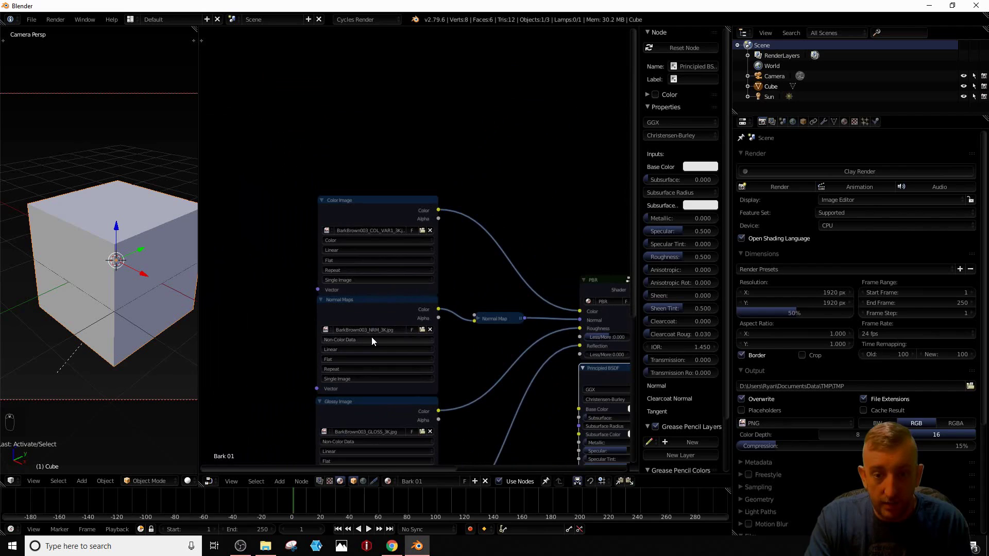
pyautogui.moveTo(339, 363); pyautogui.dragTo(312, 271, button='middle')
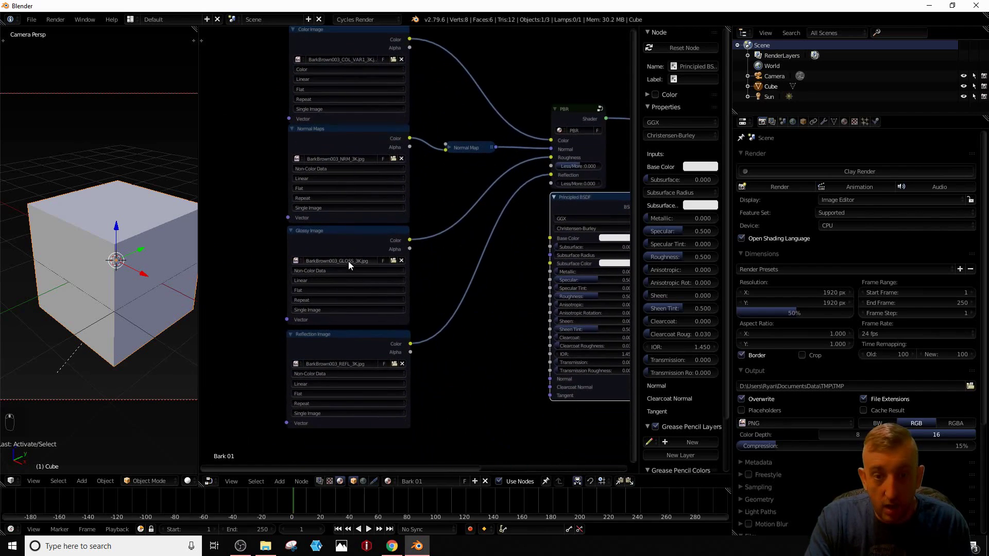
pyautogui.scroll(-1, 347, 260)
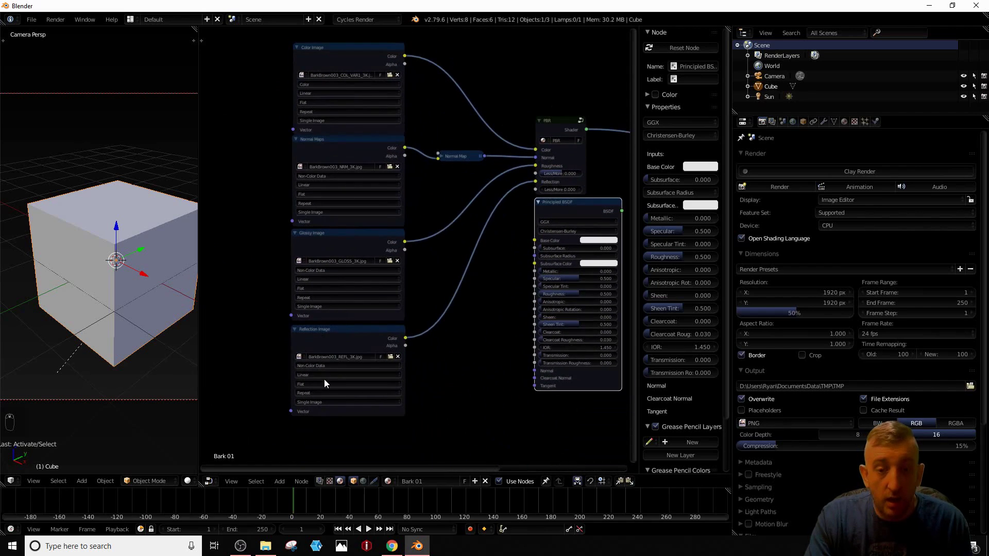
pyautogui.scroll(3, 330, 366)
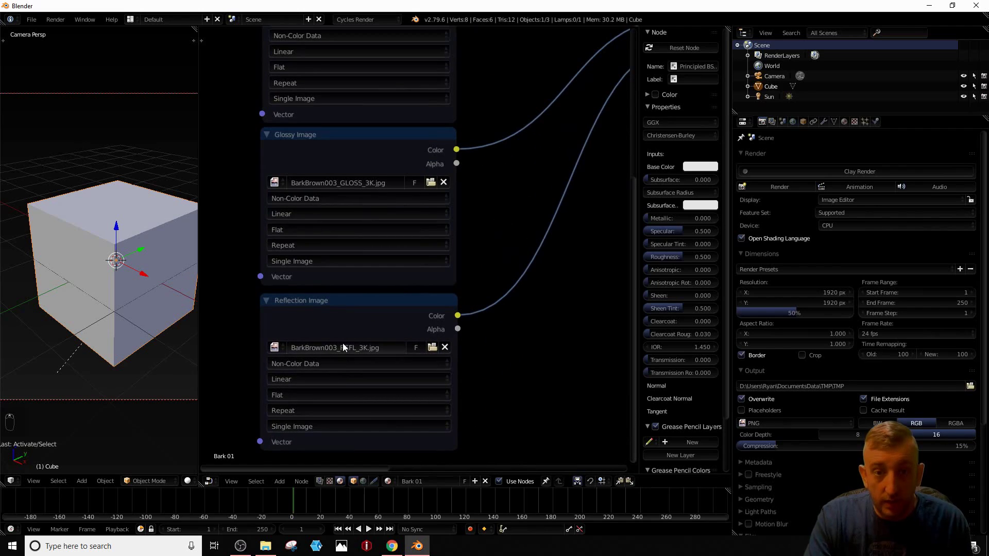
pyautogui.scroll(-3, 340, 344)
pyautogui.scroll(2, 316, 149)
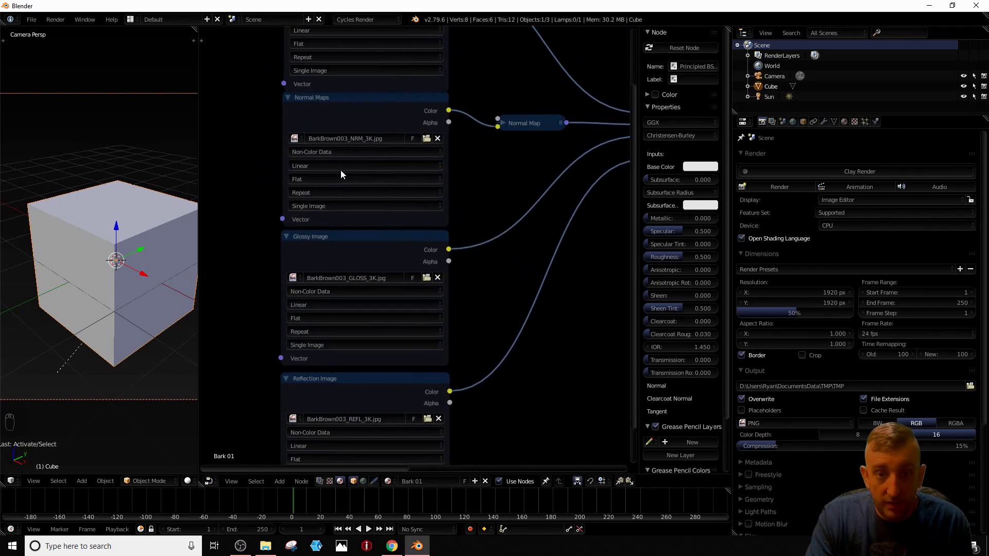
pyautogui.scroll(-2, 364, 255)
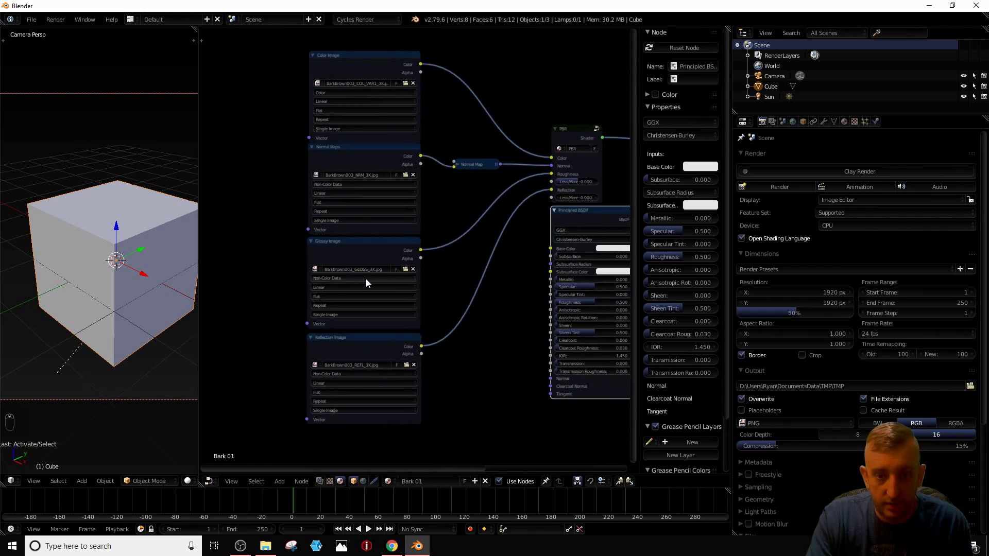
pyautogui.scroll(-2, 367, 281)
pyautogui.scroll(3, 372, 296)
pyautogui.moveTo(336, 260); pyautogui.dragTo(242, 284, button='middle')
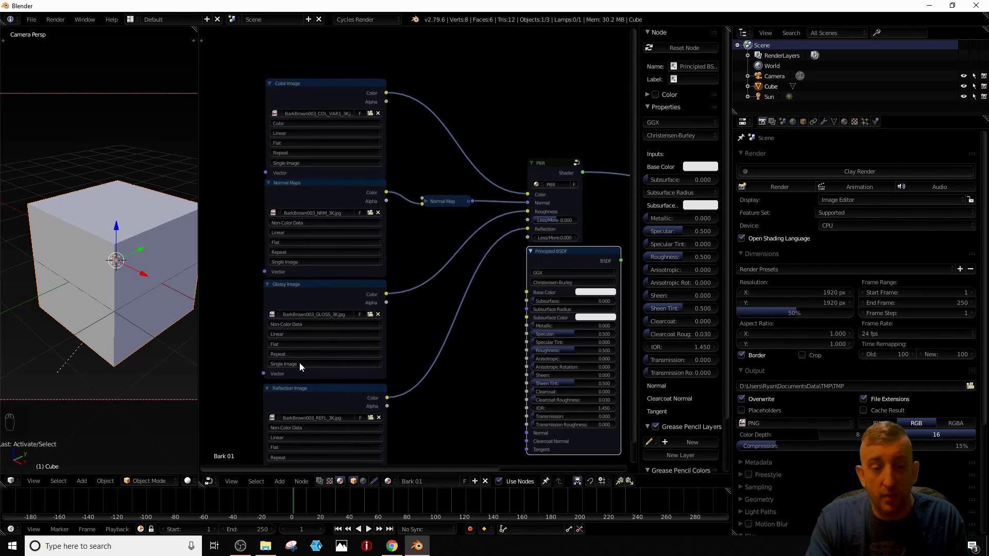
pyautogui.click(304, 400)
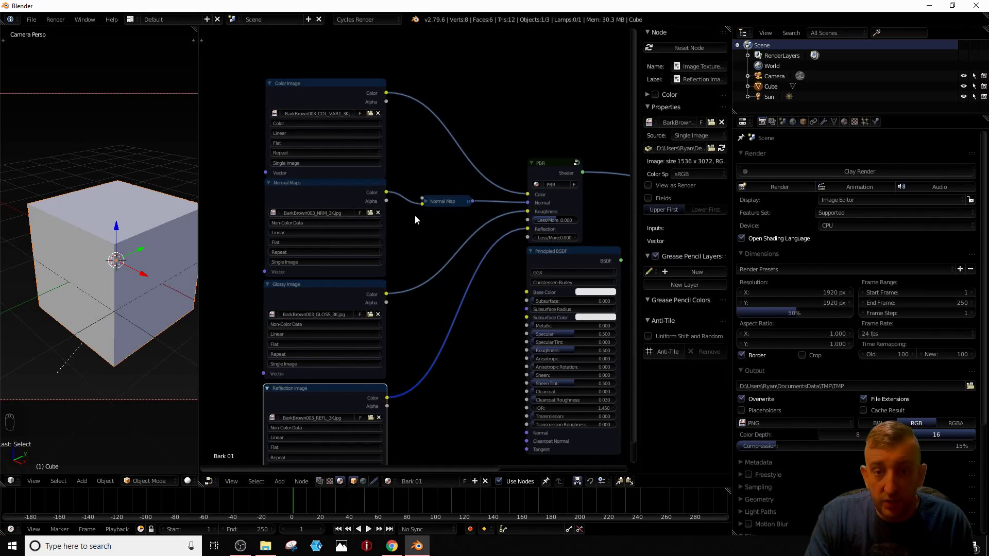
# Step: Move the Color Image and Normal Map links from the PBR group to the Principled BSDF's Base Color and Normal inputs
pyautogui.click(339, 86)
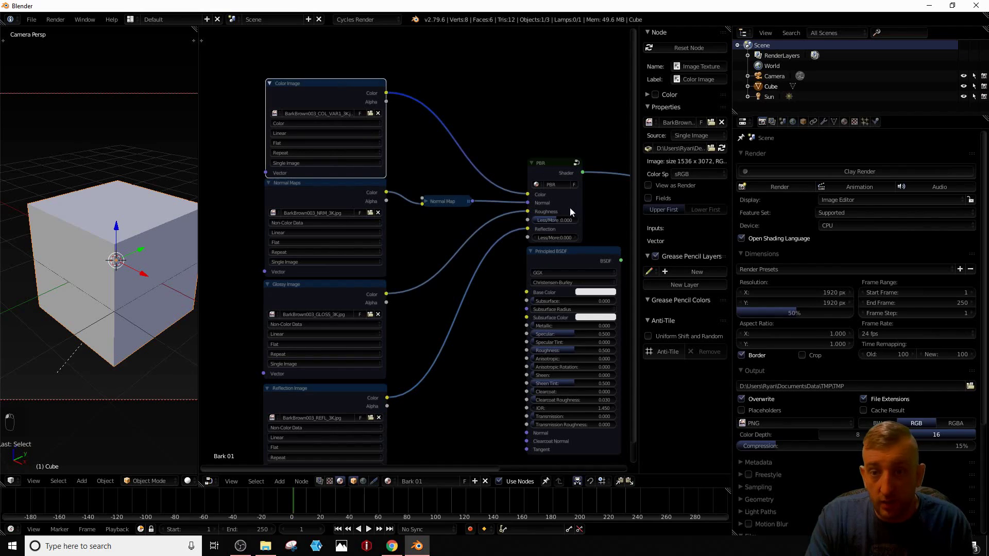
pyautogui.moveTo(528, 194); pyautogui.dragTo(526, 292)
pyautogui.click(334, 188)
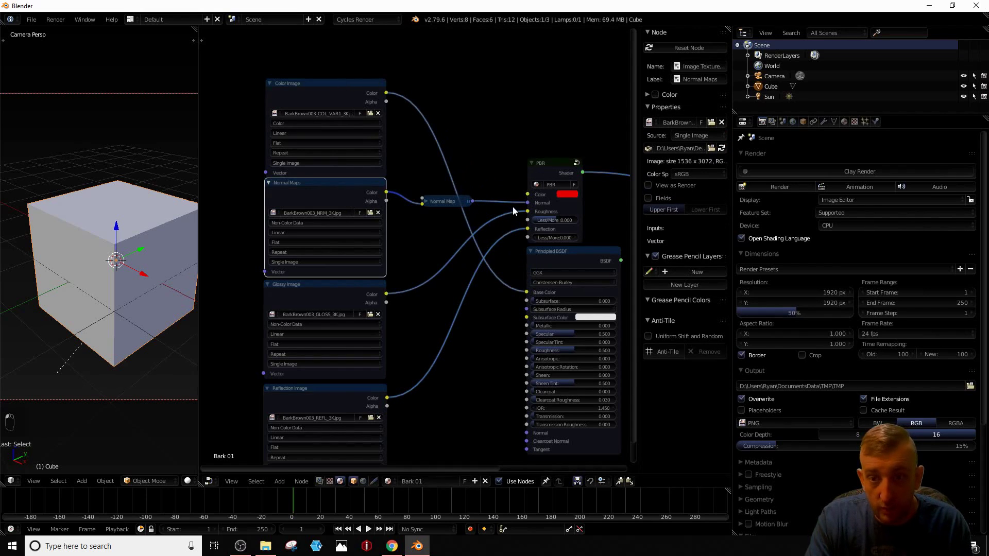
pyautogui.click(526, 203)
pyautogui.moveTo(526, 203); pyautogui.dragTo(527, 434)
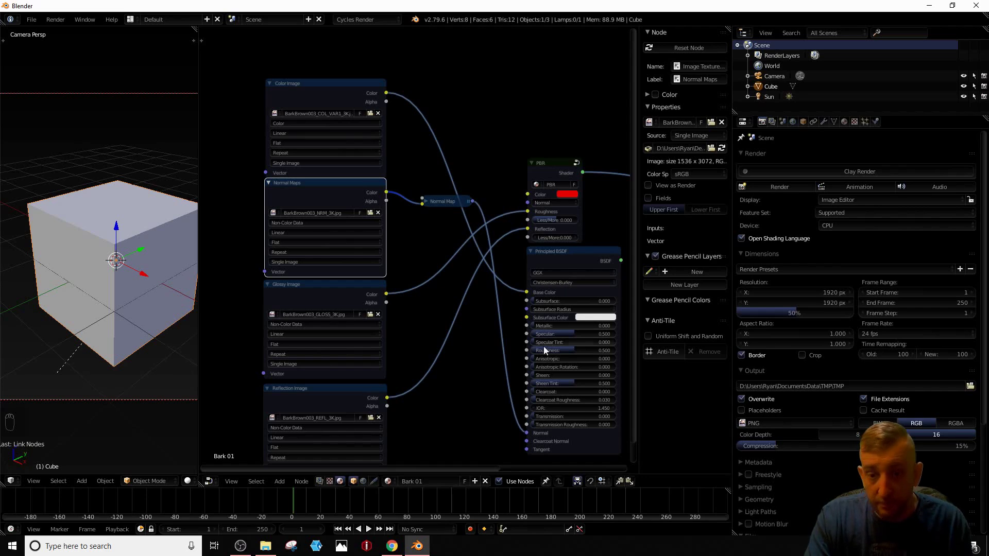
# Step: Move the Glossy Image link from the PBR group to the Principled BSDF's Roughness input
pyautogui.moveTo(475, 357); pyautogui.dragTo(413, 342, button='middle')
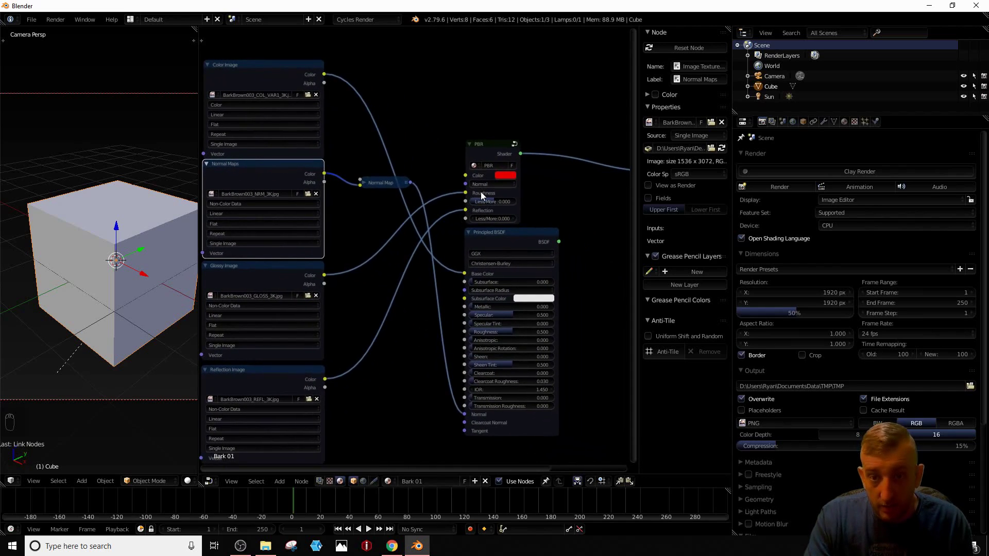
pyautogui.click(253, 267)
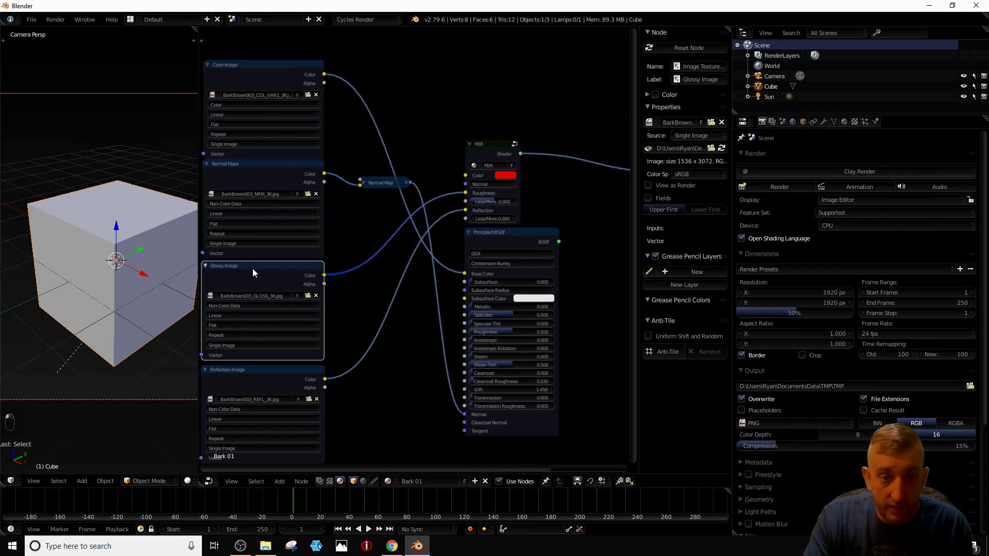
pyautogui.moveTo(465, 193); pyautogui.dragTo(471, 332)
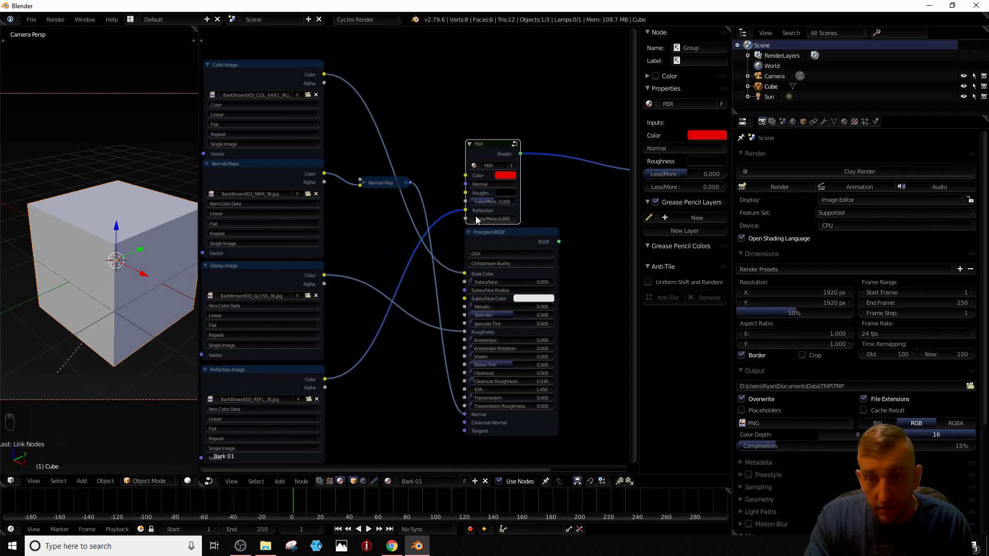
# Step: Compare the PBR group's roughness and reflection inputs with those of the Principled BSDF
pyautogui.scroll(5, 470, 203)
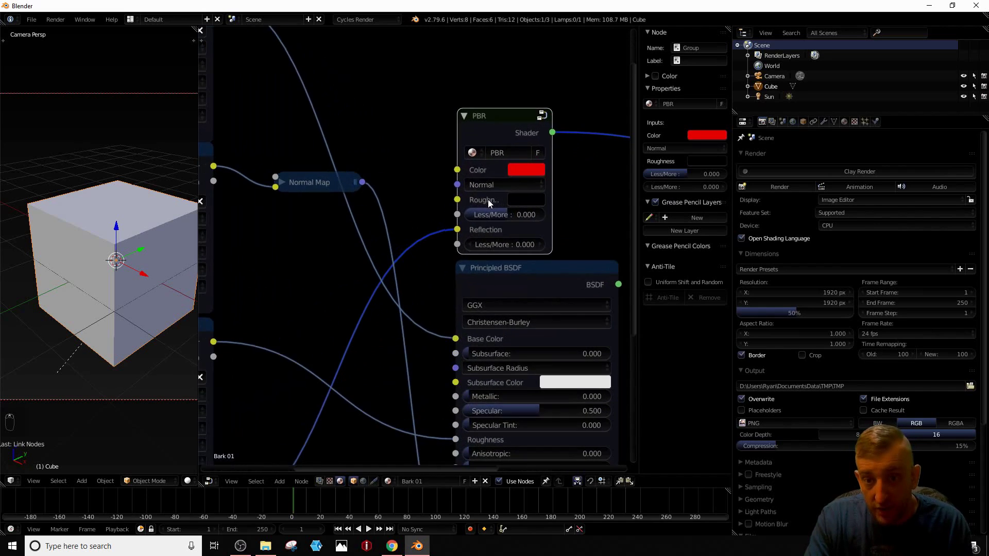
pyautogui.scroll(-3, 494, 215)
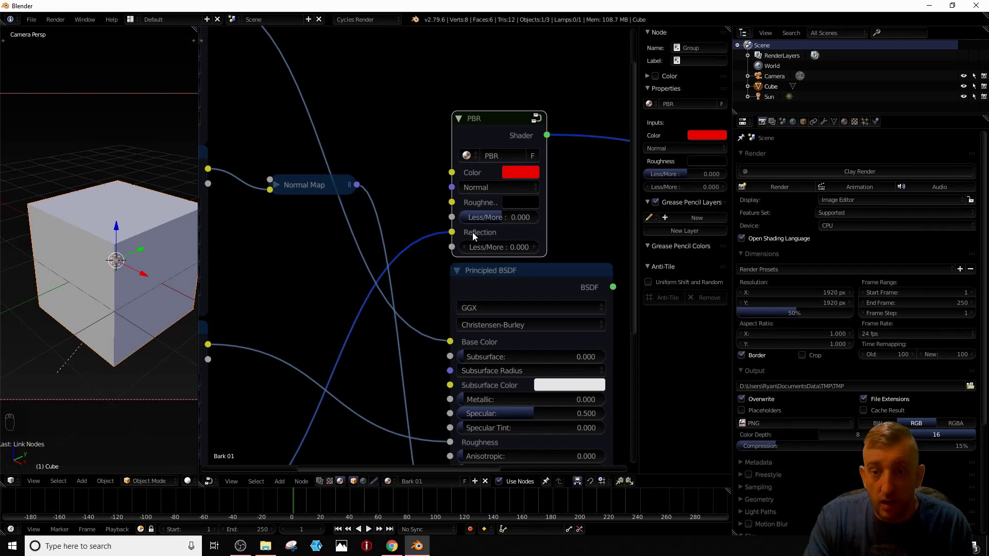
pyautogui.scroll(-2, 425, 252)
pyautogui.scroll(4, 431, 263)
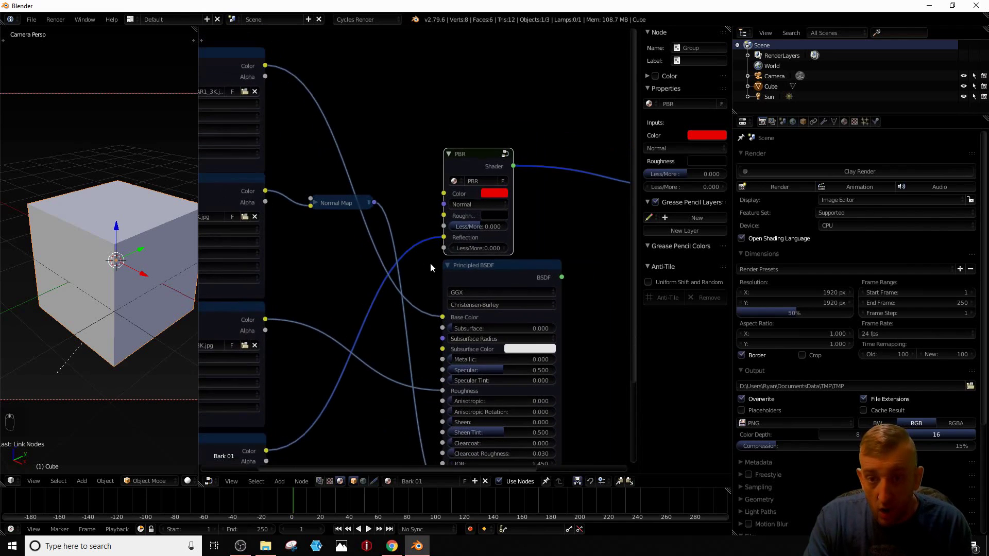
pyautogui.scroll(-6, 472, 315)
pyautogui.scroll(1, 454, 355)
pyautogui.moveTo(447, 360); pyautogui.dragTo(453, 300, button='middle')
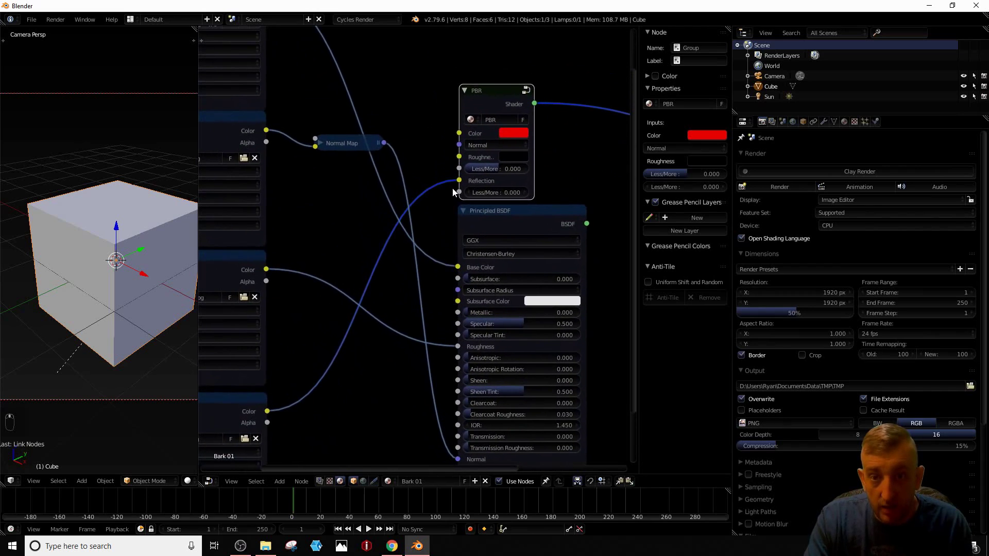
# Step: Move the Reflection Image link from the PBR group to the Principled BSDF's Specular input
pyautogui.scroll(-5, 363, 303)
pyautogui.moveTo(295, 379); pyautogui.dragTo(361, 334, button='middle')
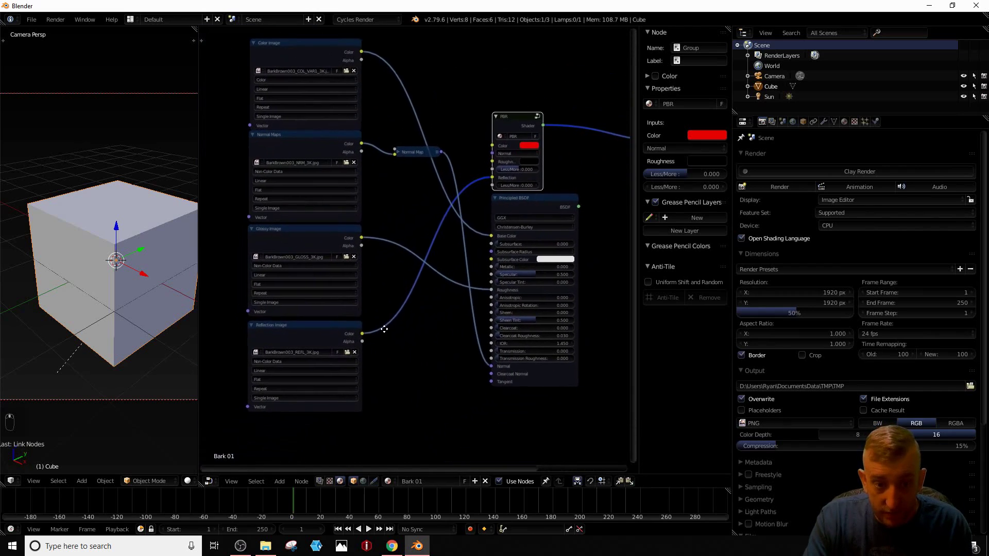
pyautogui.click(301, 338)
pyautogui.scroll(1, 484, 182)
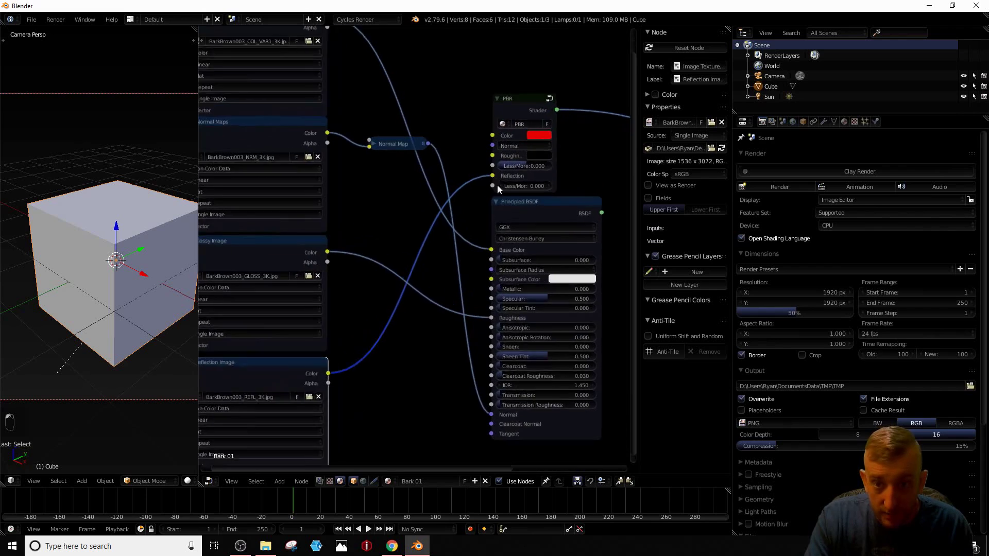
pyautogui.moveTo(490, 180); pyautogui.dragTo(492, 285)
pyautogui.scroll(2, 516, 195)
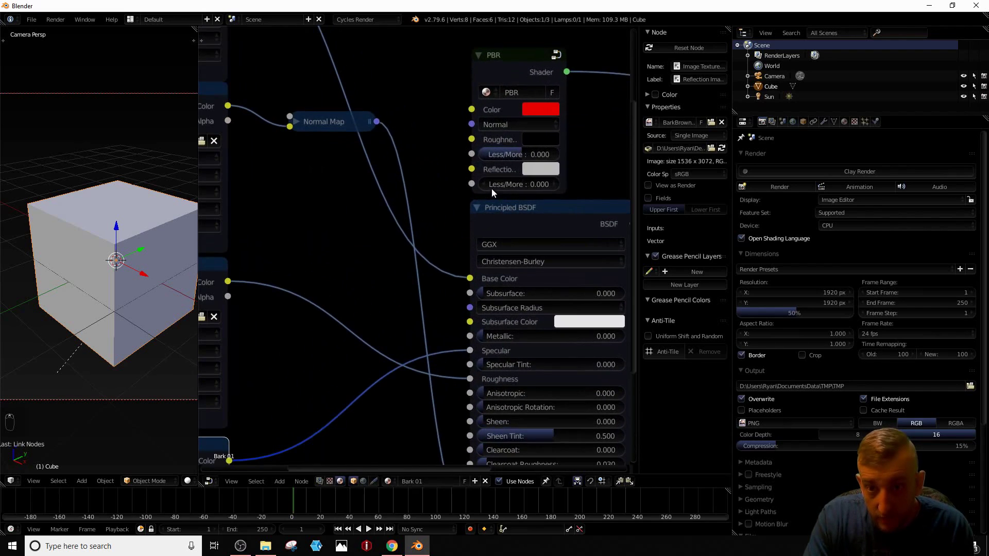
# Step: Connect the Principled BSDF's BSDF output to the Material Output's Surface input
pyautogui.moveTo(449, 429); pyautogui.dragTo(434, 349, button='middle')
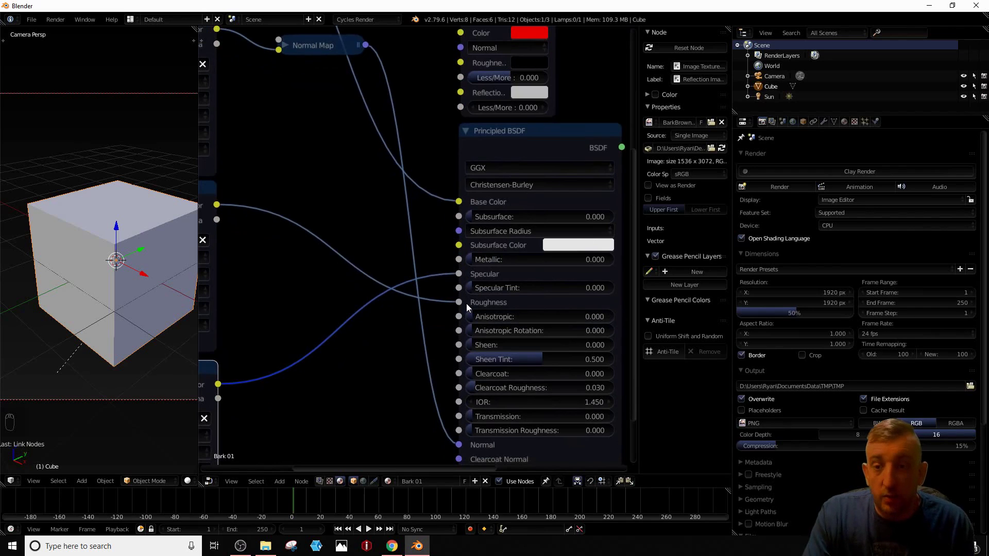
pyautogui.scroll(-5, 461, 310)
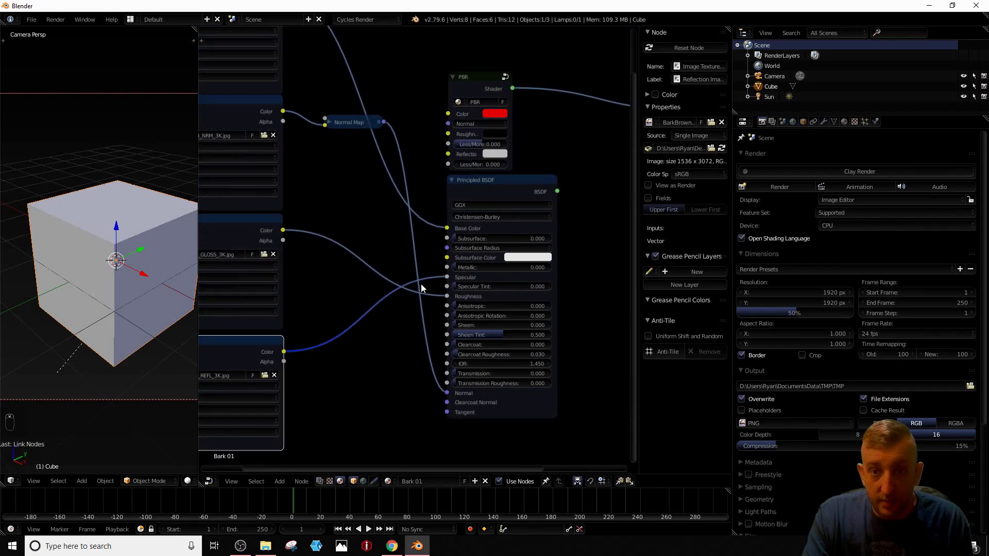
pyautogui.moveTo(509, 226); pyautogui.dragTo(588, 175)
# Step: Move the unused PBR group clear of the links and place the Principled BSDF directly below it
pyautogui.click(458, 158)
pyautogui.moveTo(459, 159); pyautogui.dragTo(511, 91)
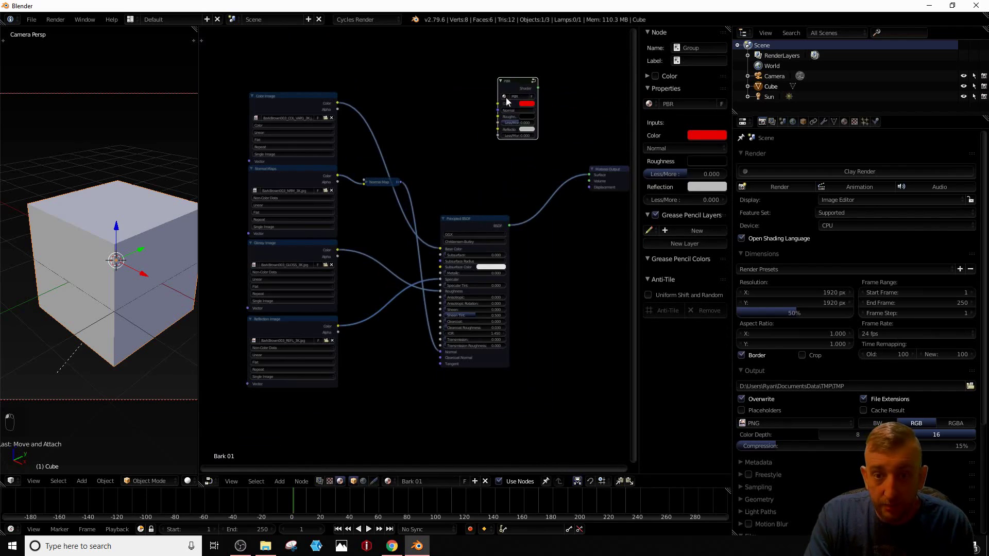
pyautogui.moveTo(483, 219); pyautogui.dragTo(503, 149)
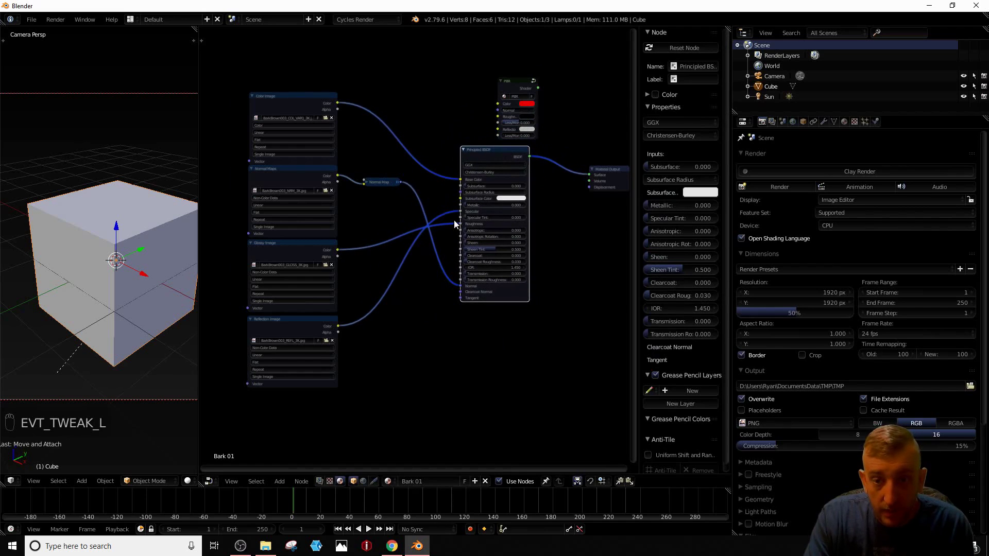
# Step: Replace the Glossy Image's Color link into the Principled BSDF's Roughness input with a link from its Alpha output
pyautogui.scroll(1, 437, 237)
pyautogui.scroll(-1, 437, 240)
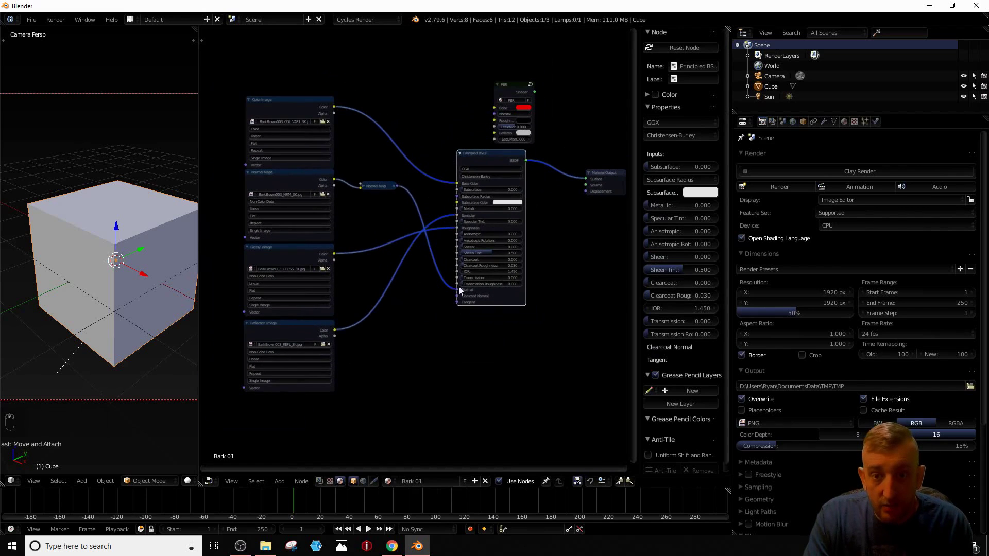
pyautogui.scroll(5, 459, 224)
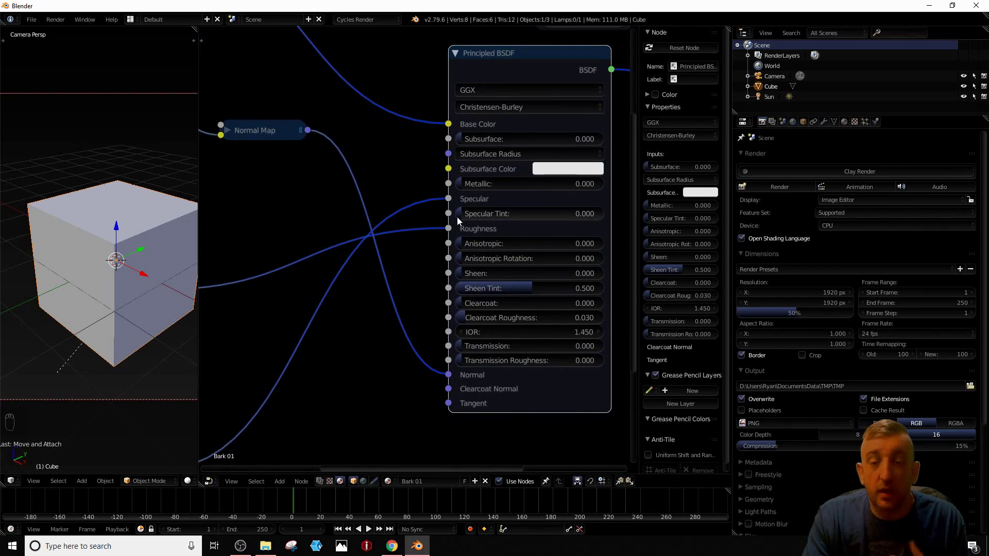
pyautogui.scroll(2, 459, 217)
pyautogui.scroll(-2, 467, 223)
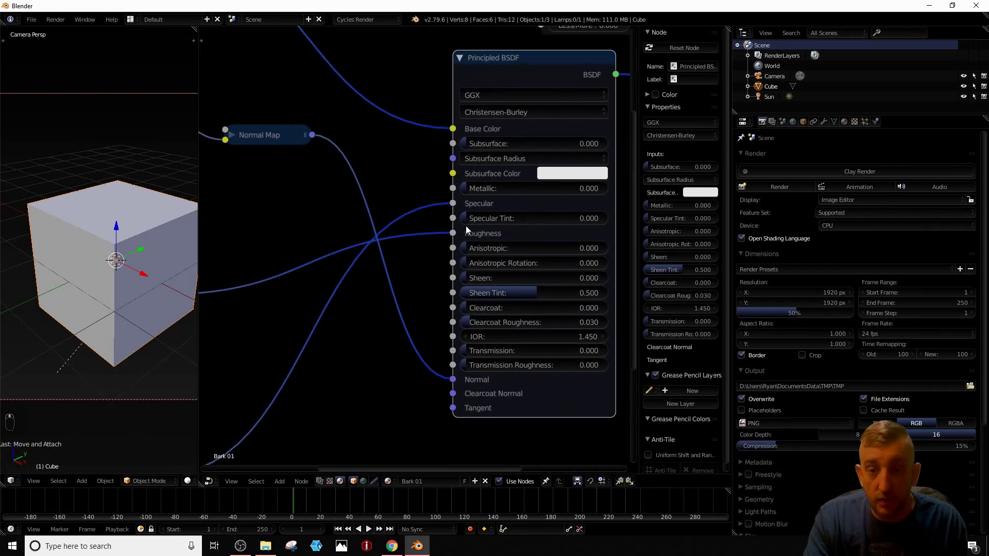
pyautogui.scroll(-3, 279, 271)
pyautogui.moveTo(278, 276); pyautogui.dragTo(372, 261, button='middle')
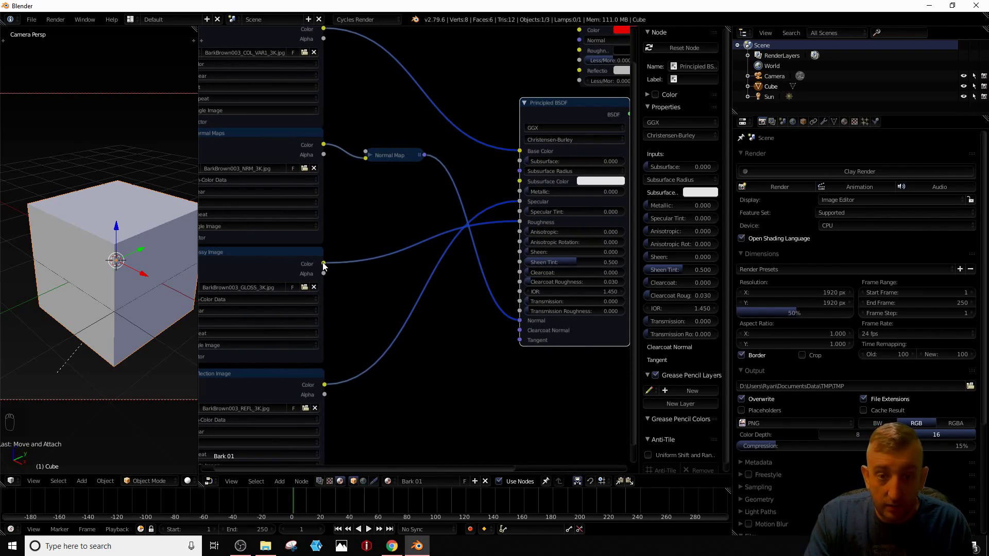
pyautogui.moveTo(324, 274); pyautogui.dragTo(521, 221)
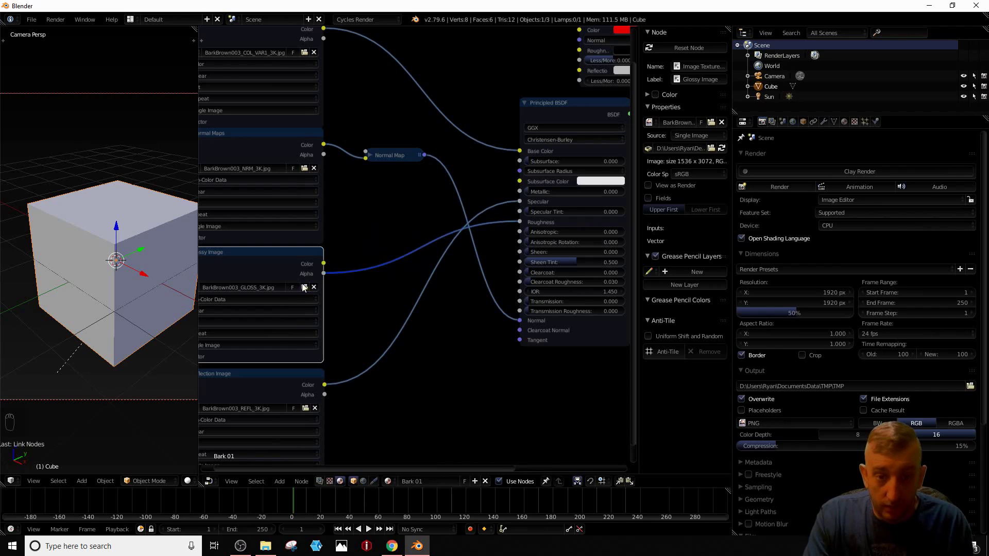
# Step: Feed the Principled BSDF's Specular input from the Reflection Image's Alpha output instead of its Color output, leaving Specular Tint unlinked
pyautogui.moveTo(304, 288); pyautogui.dragTo(380, 277, button='middle')
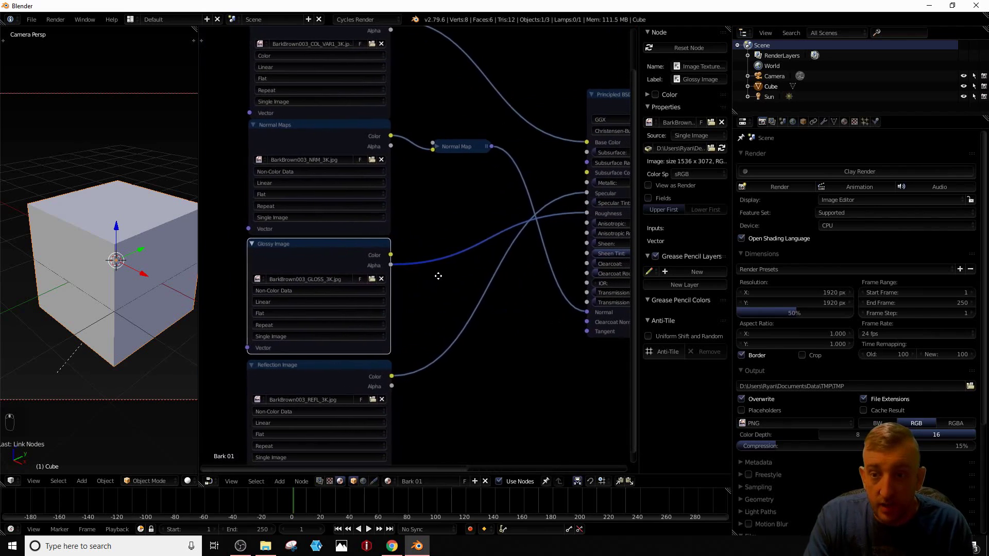
pyautogui.moveTo(441, 274); pyautogui.dragTo(407, 275, button='middle')
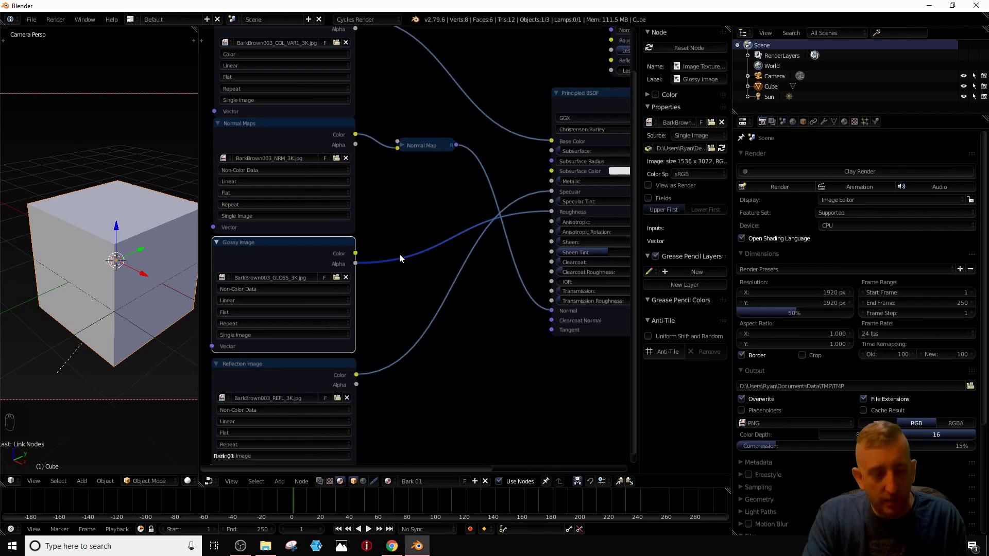
pyautogui.moveTo(360, 384); pyautogui.dragTo(551, 201)
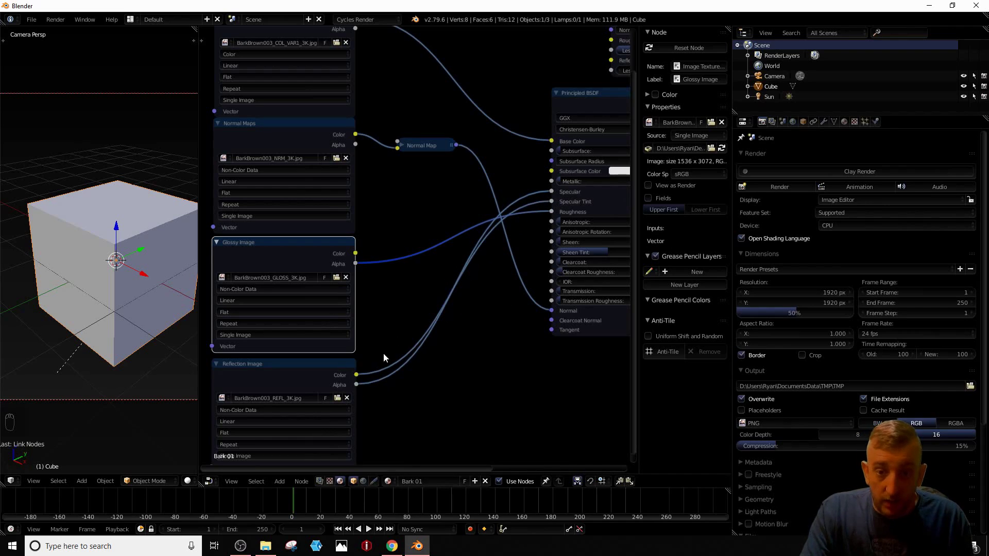
pyautogui.moveTo(357, 374); pyautogui.dragTo(377, 366)
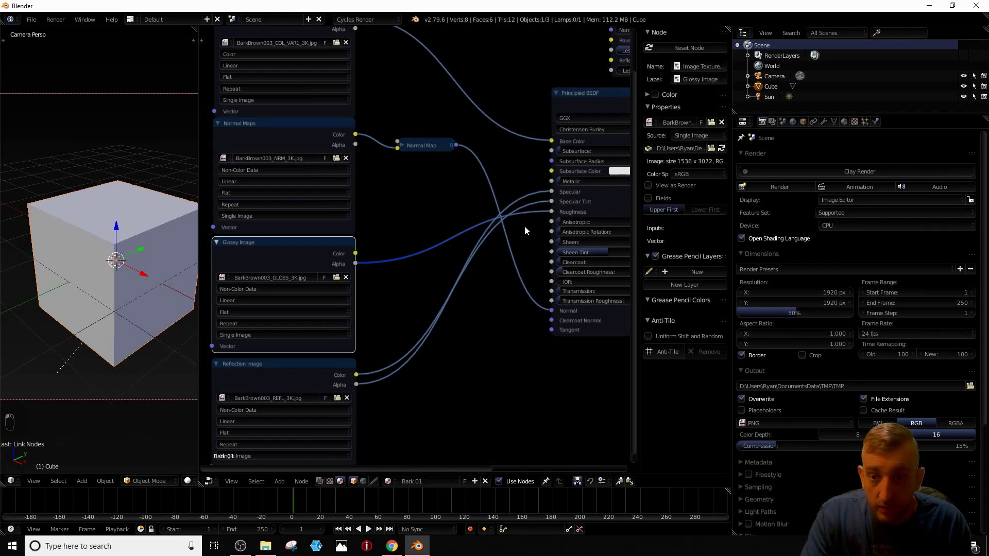
pyautogui.moveTo(552, 201); pyautogui.dragTo(538, 204)
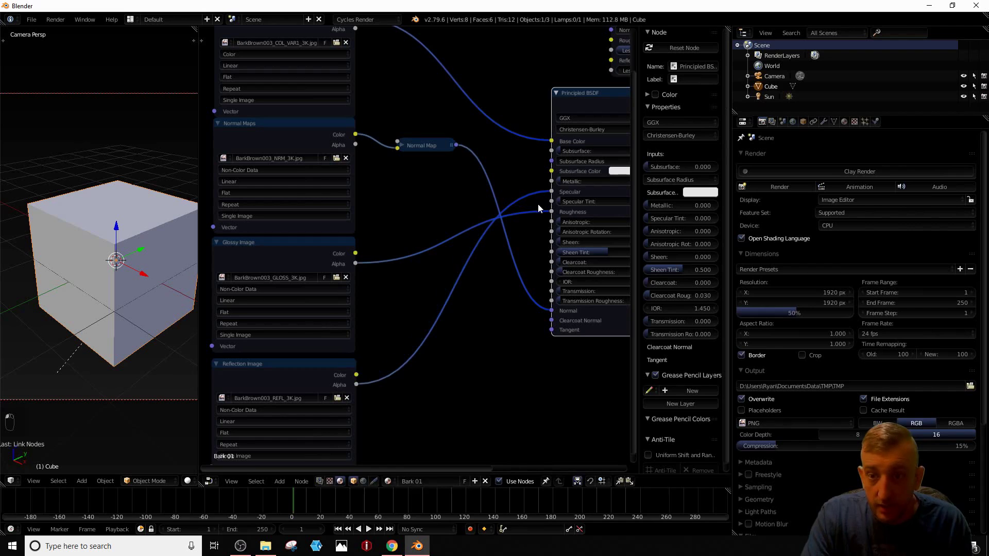
# Step: Examine the Principled BSDF's linked inputs and trace them back to the color, normal, glossy and reflection image nodes
pyautogui.moveTo(562, 213); pyautogui.dragTo(384, 275, button='middle')
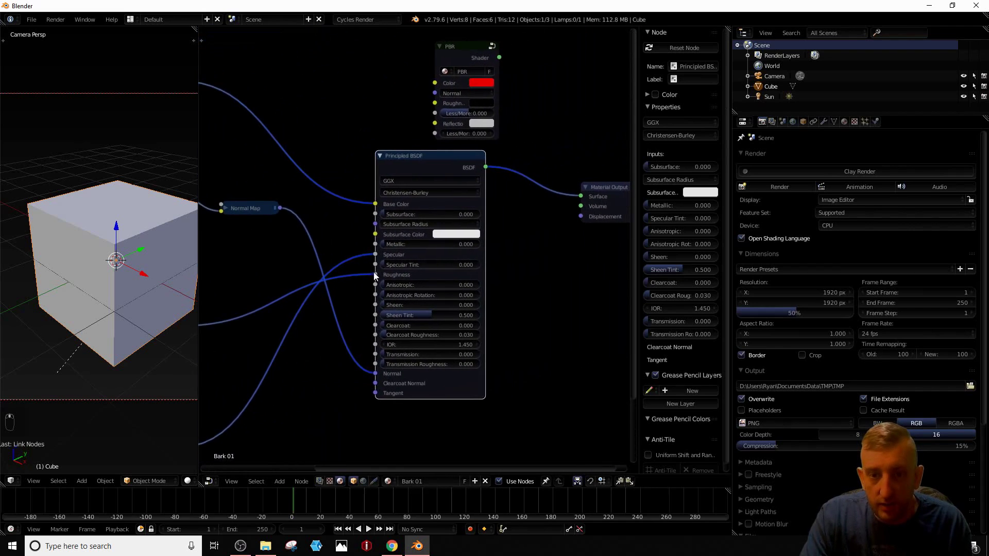
pyautogui.scroll(8, 393, 274)
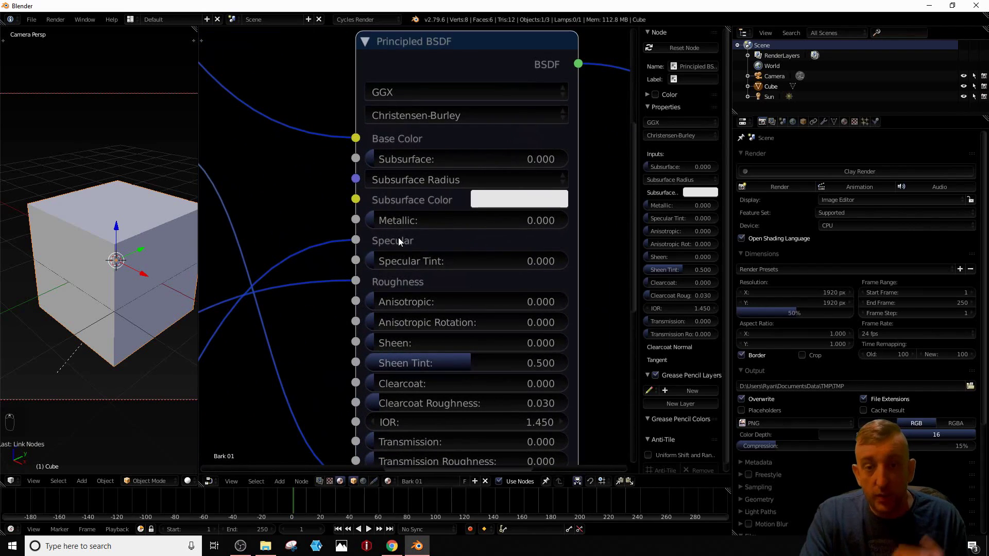
pyautogui.moveTo(354, 138)
pyautogui.mouseDown()
pyautogui.moveTo(320, 147)
pyautogui.moveTo(364, 221)
pyautogui.moveTo(321, 137)
pyautogui.moveTo(366, 140)
pyautogui.mouseUp()
pyautogui.scroll(-5, 362, 152)
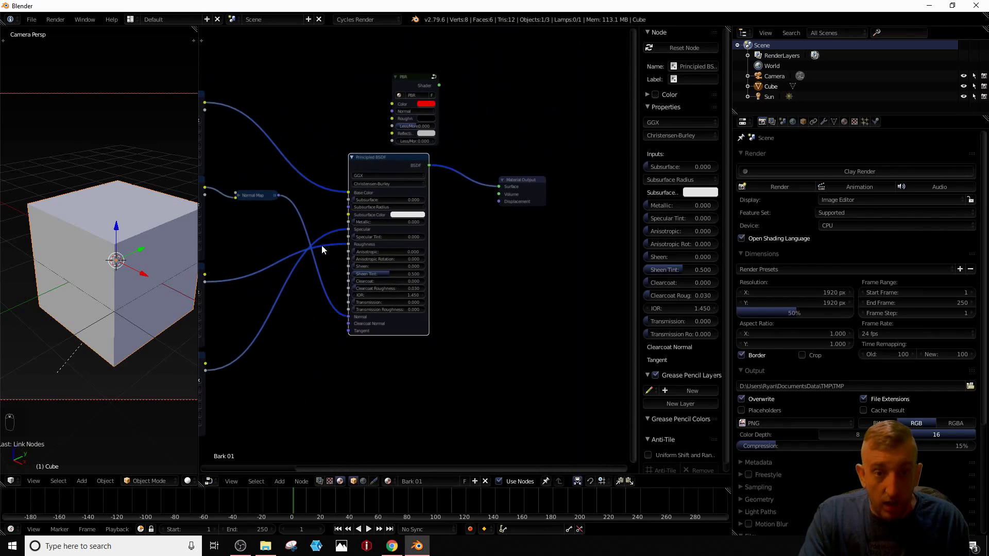
pyautogui.moveTo(274, 281); pyautogui.dragTo(411, 285, button='middle')
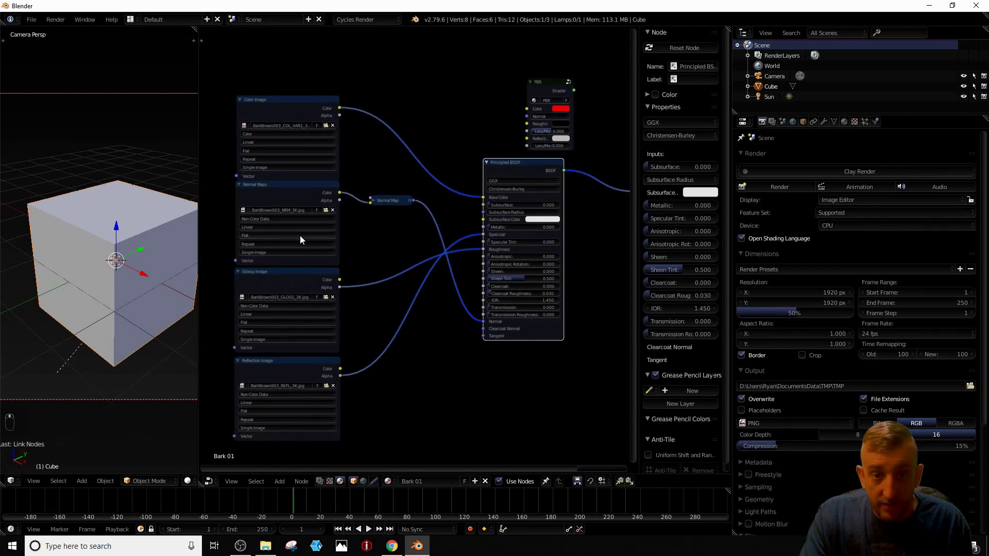
pyautogui.scroll(2, 301, 236)
pyautogui.scroll(4, 301, 236)
pyautogui.scroll(-3, 310, 242)
pyautogui.moveTo(323, 166); pyautogui.dragTo(330, 223, button='middle')
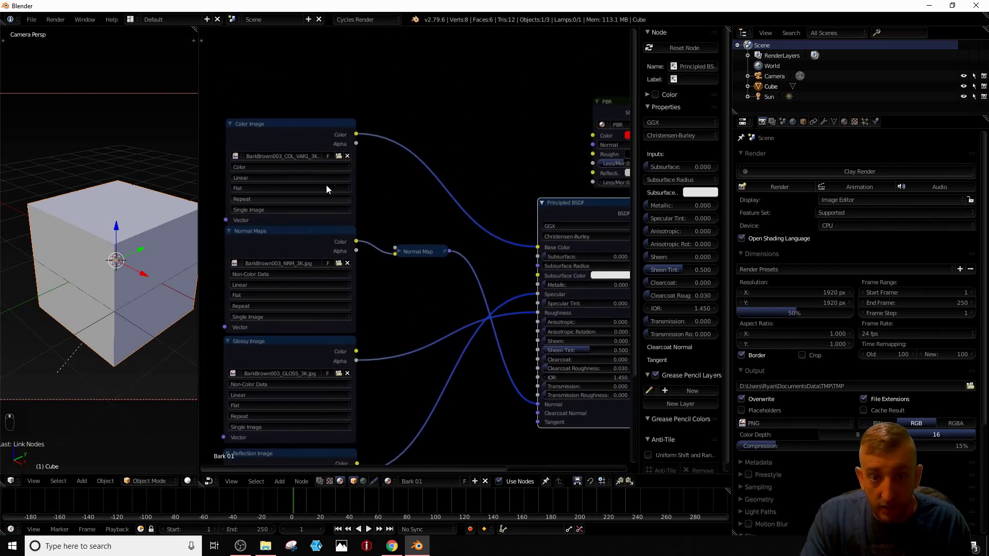
pyautogui.click(307, 240)
pyautogui.moveTo(303, 305); pyautogui.dragTo(345, 142, button='middle')
pyautogui.click(334, 189)
pyautogui.click(323, 295)
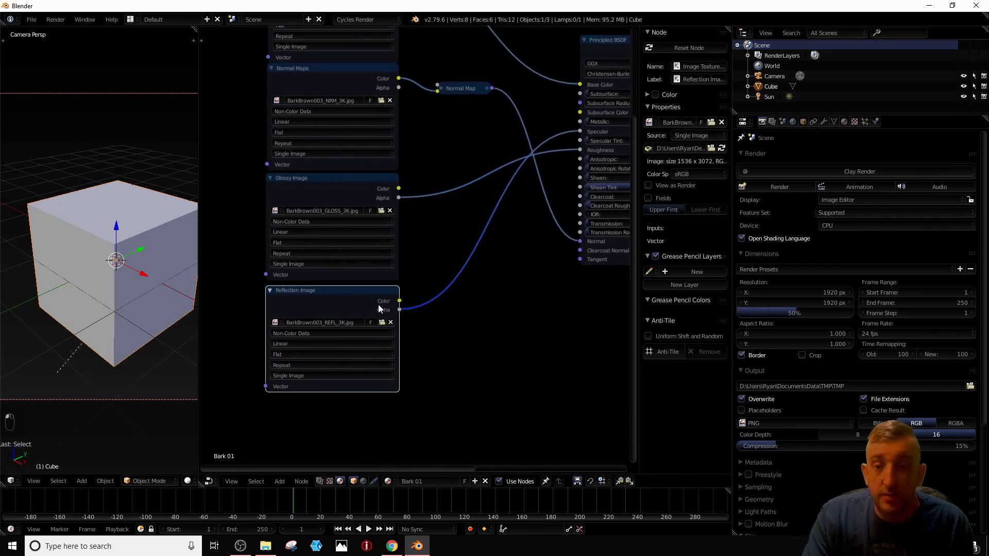
pyautogui.scroll(7, 382, 215)
pyautogui.scroll(-3, 388, 221)
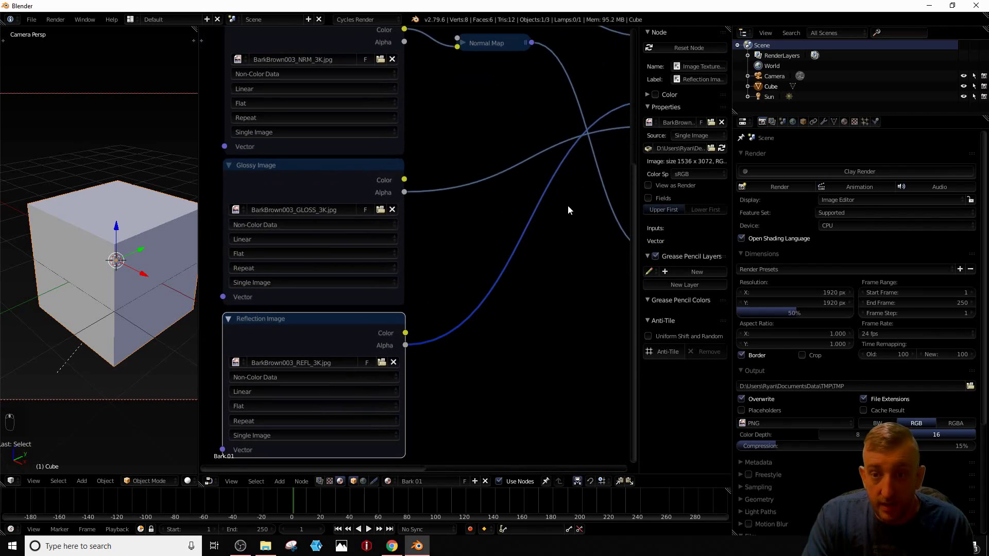
# Step: Review the Principled BSDF's remaining inputs and the complete node layout next to the PBR group
pyautogui.moveTo(554, 207); pyautogui.dragTo(362, 231, button='middle')
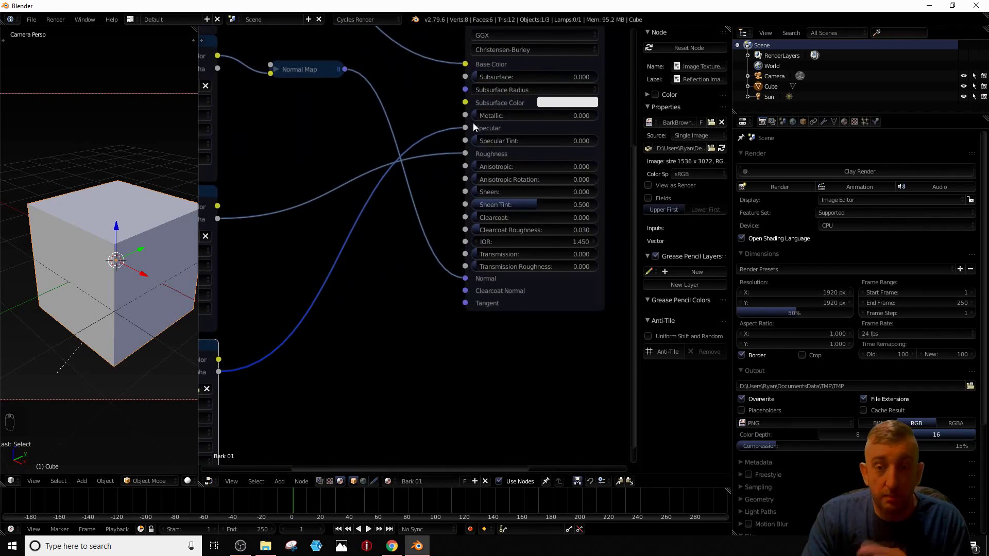
pyautogui.moveTo(407, 196); pyautogui.dragTo(327, 297, button='middle')
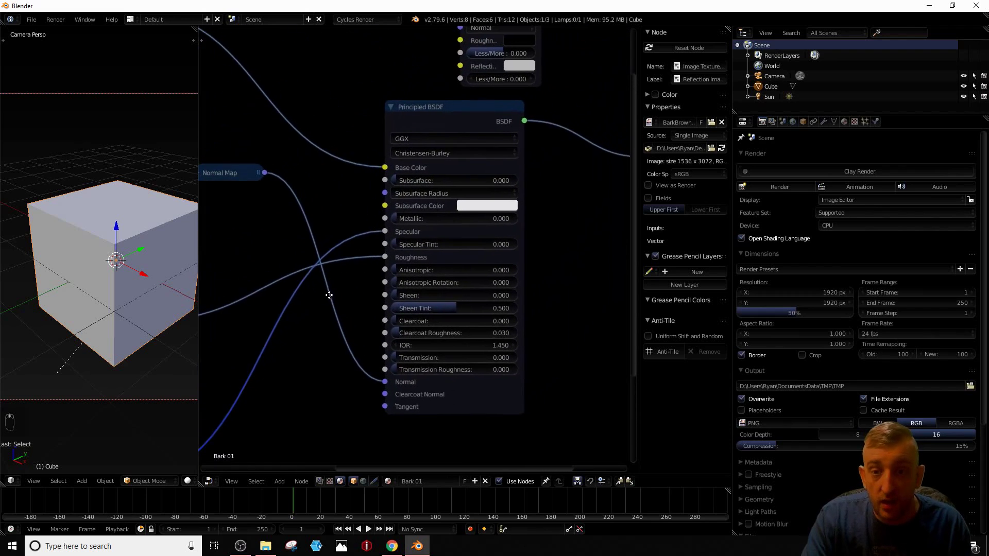
pyautogui.scroll(4, 414, 266)
pyautogui.scroll(-4, 414, 265)
pyautogui.scroll(2, 472, 63)
pyautogui.scroll(-2, 471, 63)
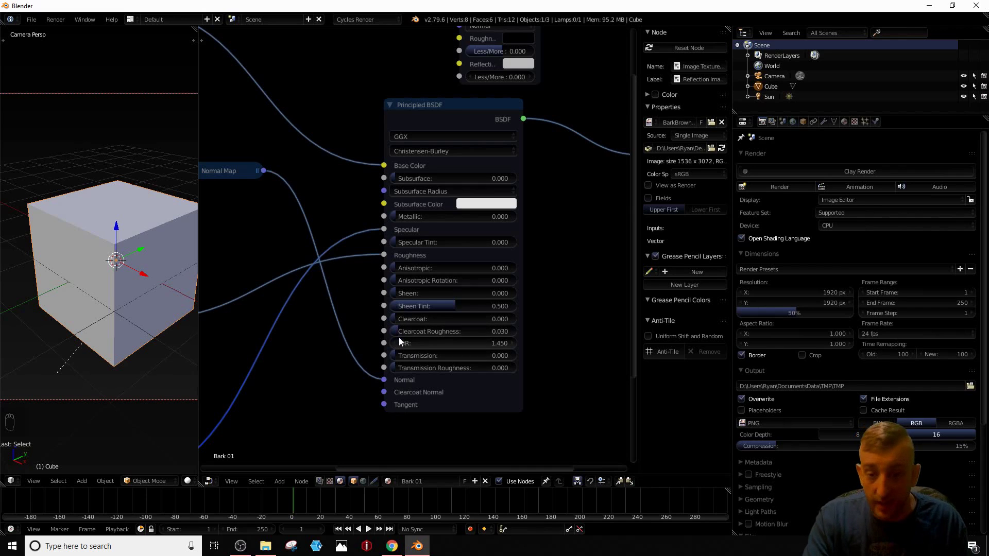
pyautogui.scroll(-2, 398, 339)
pyautogui.scroll(-3, 398, 339)
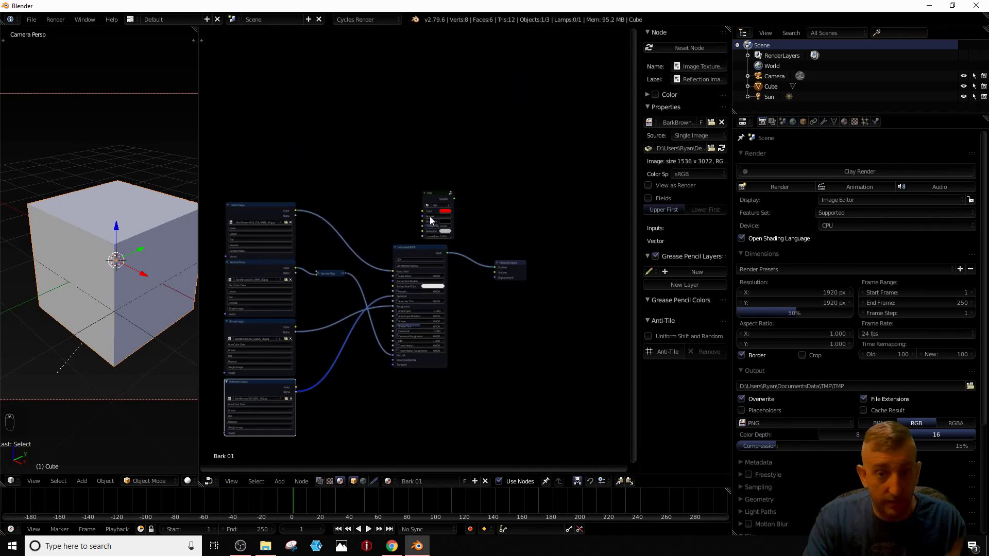
pyautogui.scroll(2, 388, 375)
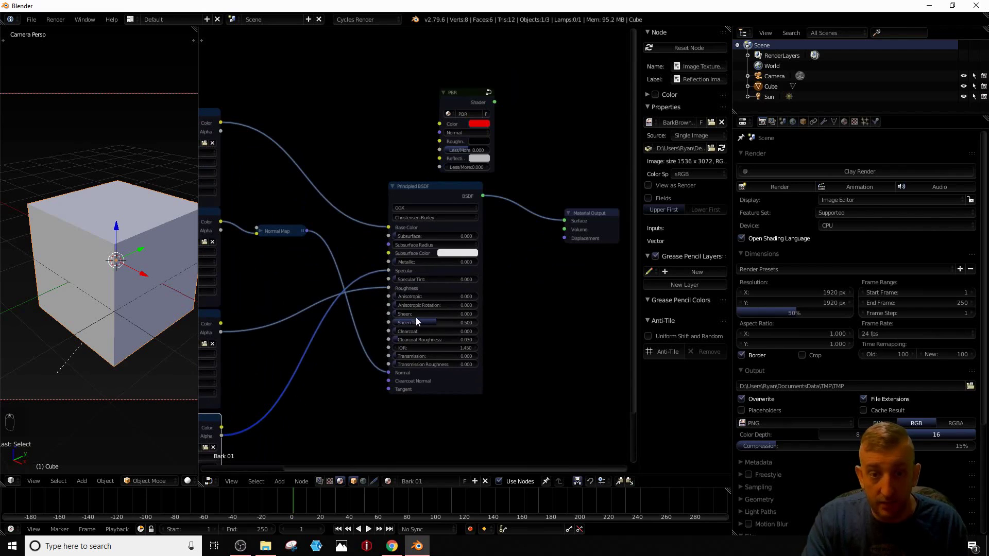
pyautogui.scroll(-1, 417, 318)
pyautogui.moveTo(308, 327); pyautogui.dragTo(421, 302, button='middle')
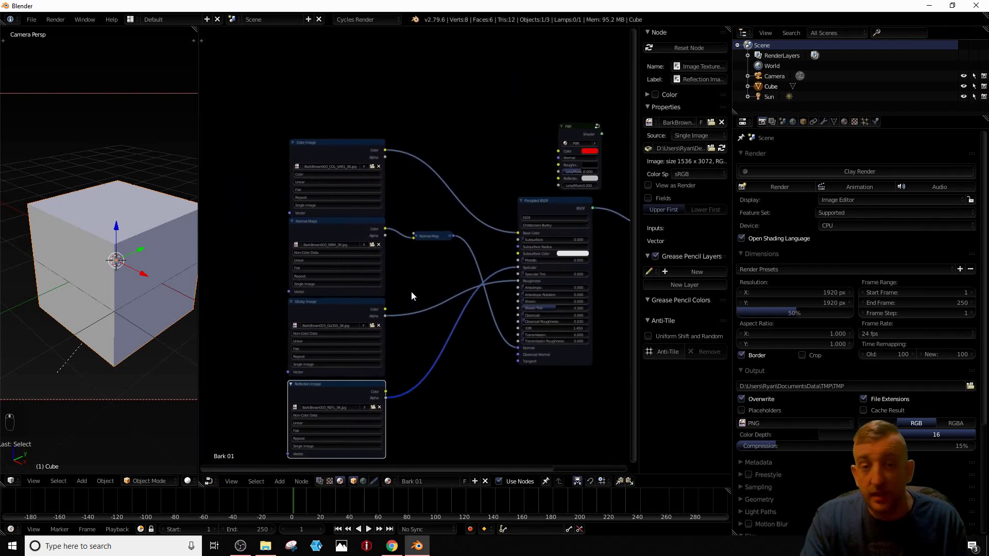
pyautogui.scroll(1, 394, 301)
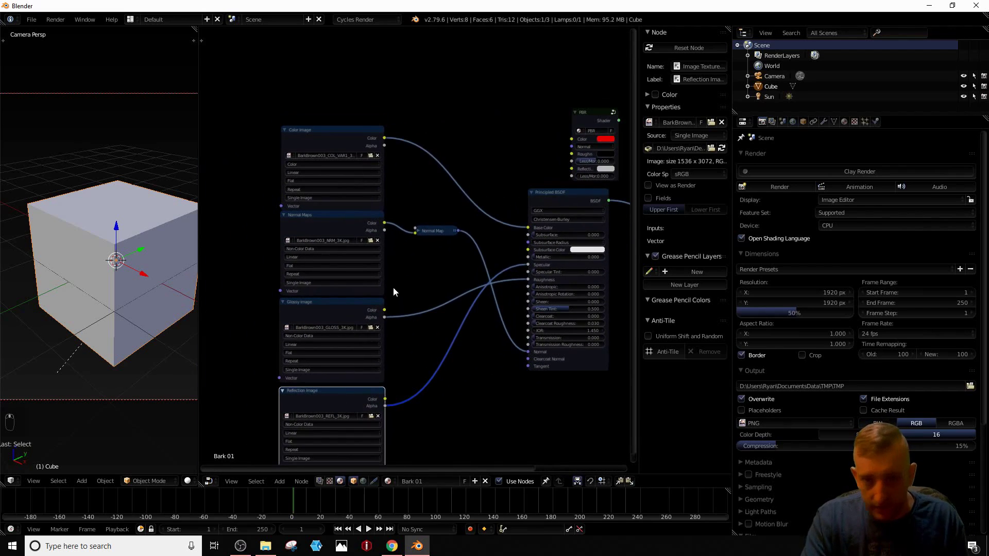
pyautogui.moveTo(478, 277); pyautogui.dragTo(405, 299, button='middle')
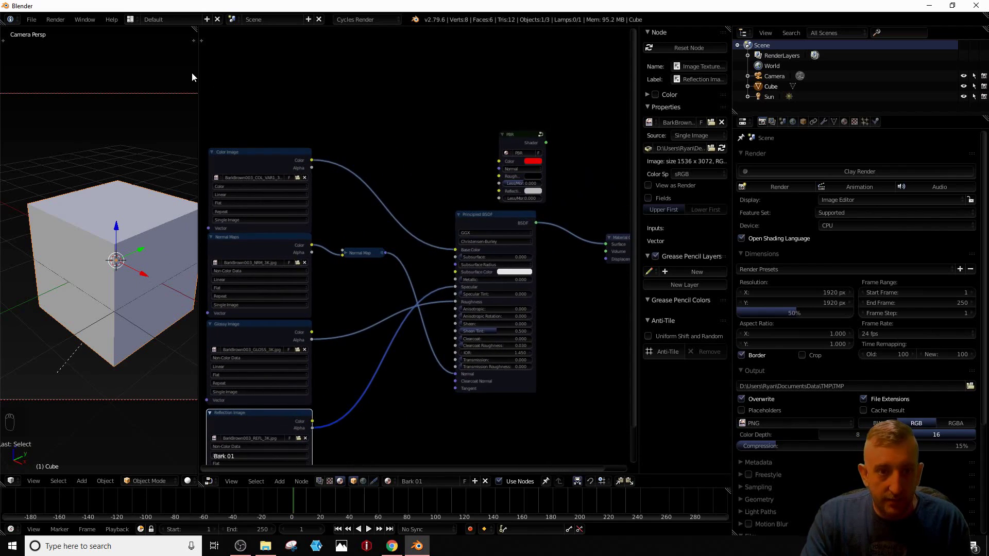
# Step: Preview the bark cube with rendered shading in a widened 3D view, and narrow the view again to make room for the nodes
pyautogui.moveTo(196, 73); pyautogui.dragTo(601, 181)
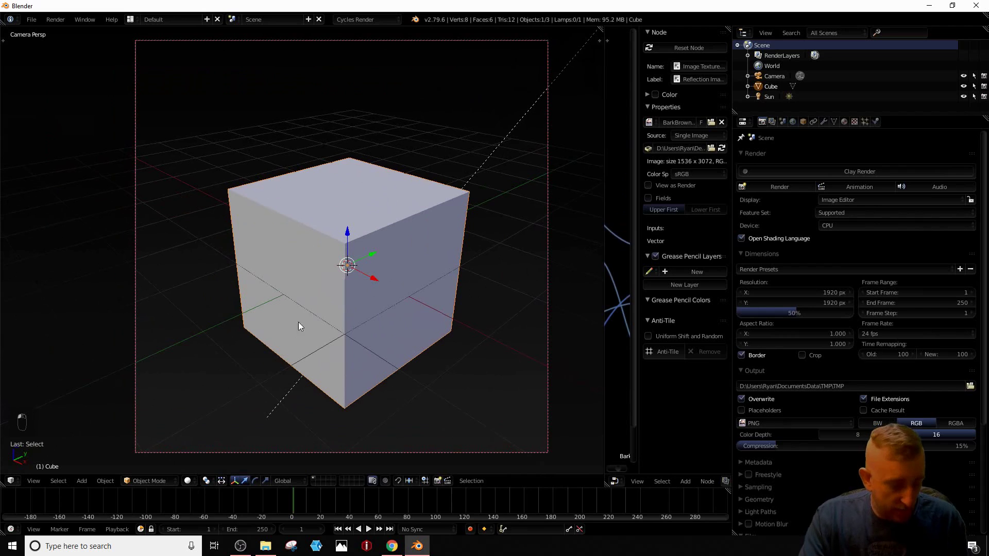
pyautogui.hotkey('shift', 'z')
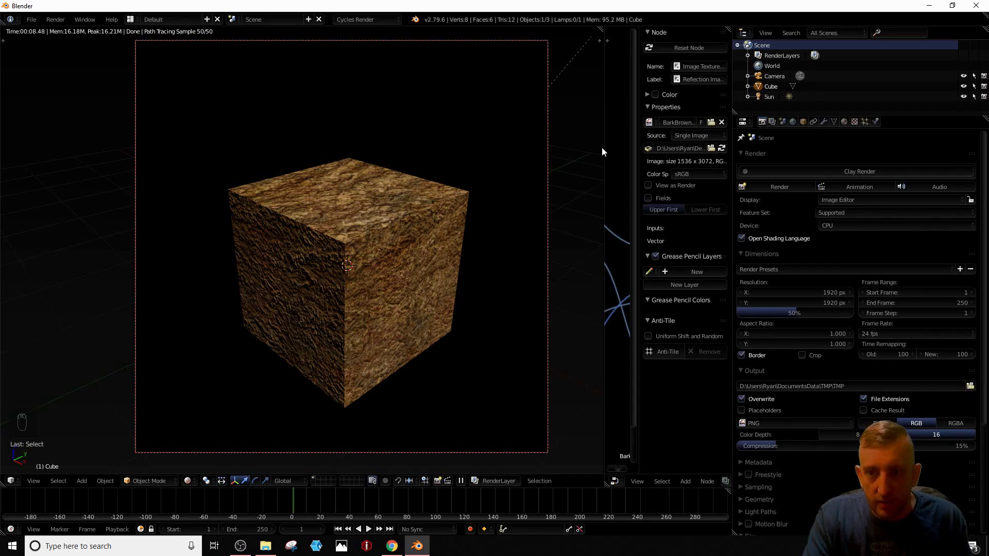
pyautogui.moveTo(606, 147); pyautogui.dragTo(279, 149)
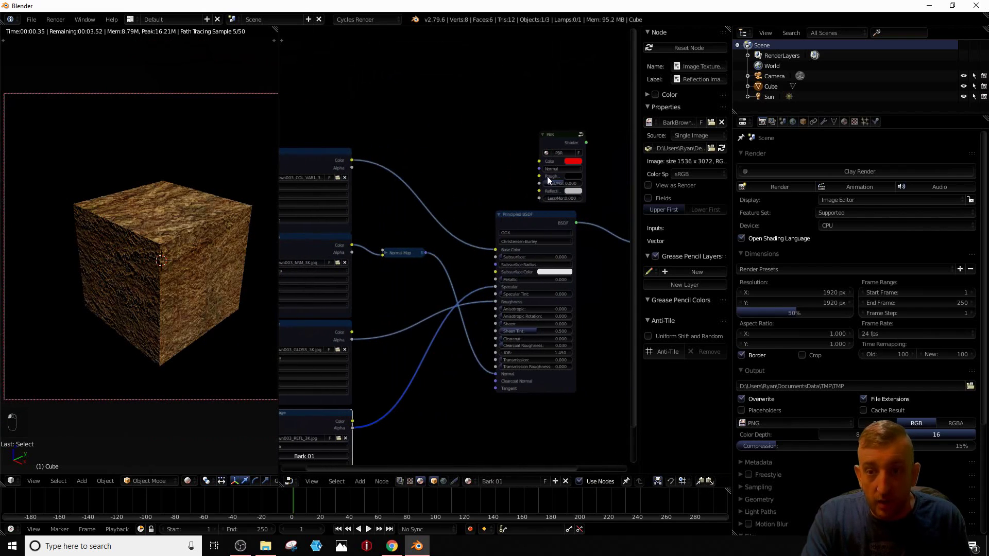
# Step: Move the PBR group farther above the Principled BSDF and select the Principled BSDF to compare the two shaders
pyautogui.click(555, 137)
pyautogui.moveTo(555, 138); pyautogui.dragTo(481, 116)
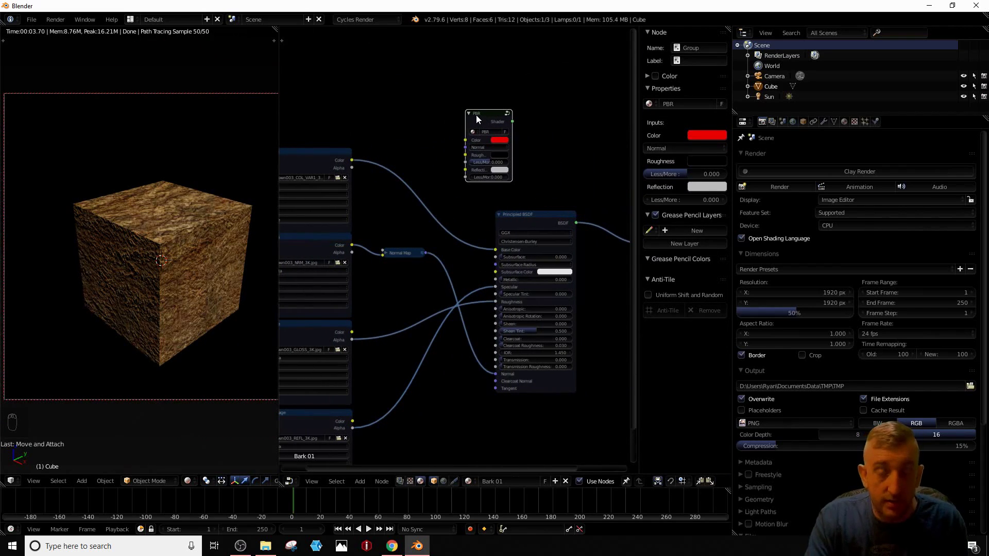
pyautogui.click(542, 219)
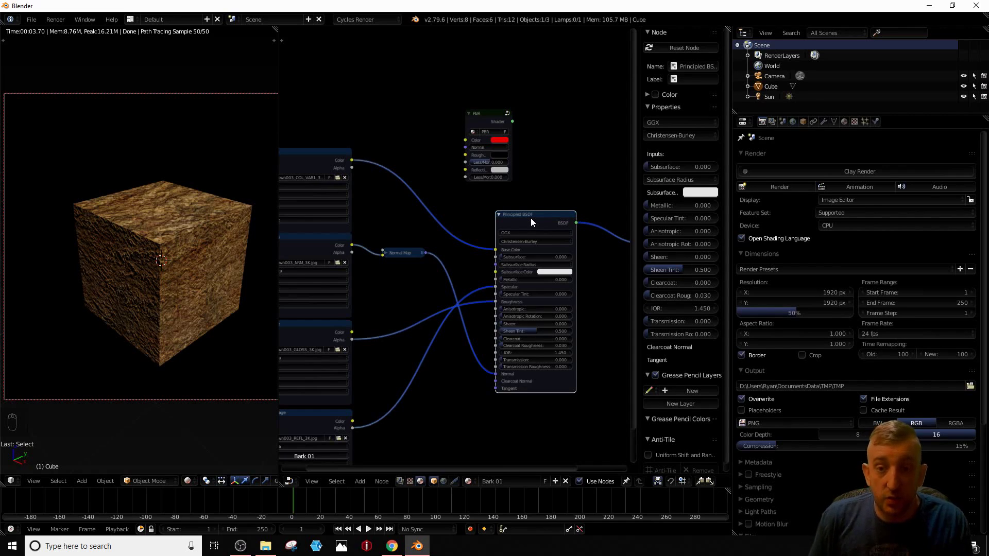
pyautogui.scroll(3, 489, 153)
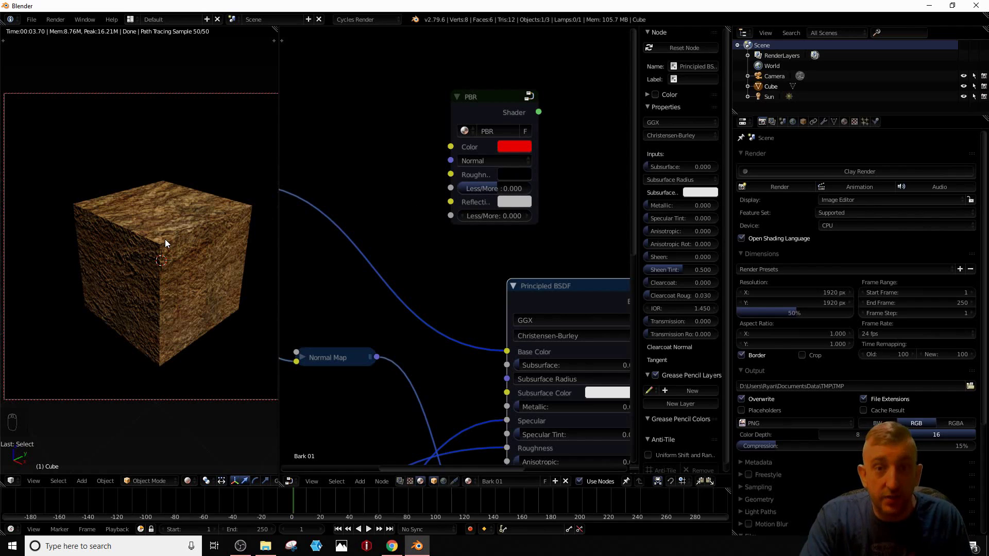
# Step: Review the whole node layout, from the four image texture nodes through the Principled BSDF to the Material Output
pyautogui.scroll(-1, 163, 237)
pyautogui.scroll(-3, 412, 283)
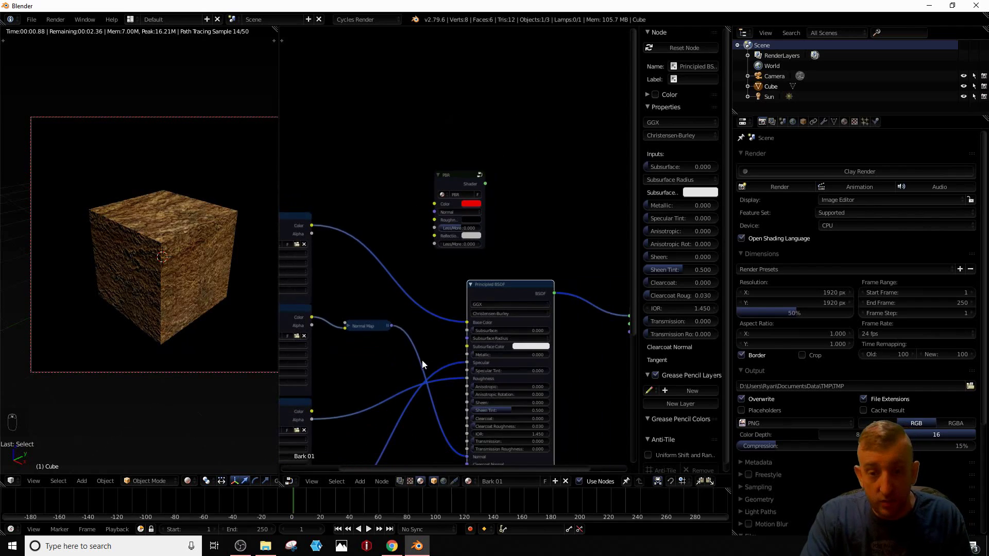
pyautogui.moveTo(350, 363); pyautogui.dragTo(404, 346, button='middle')
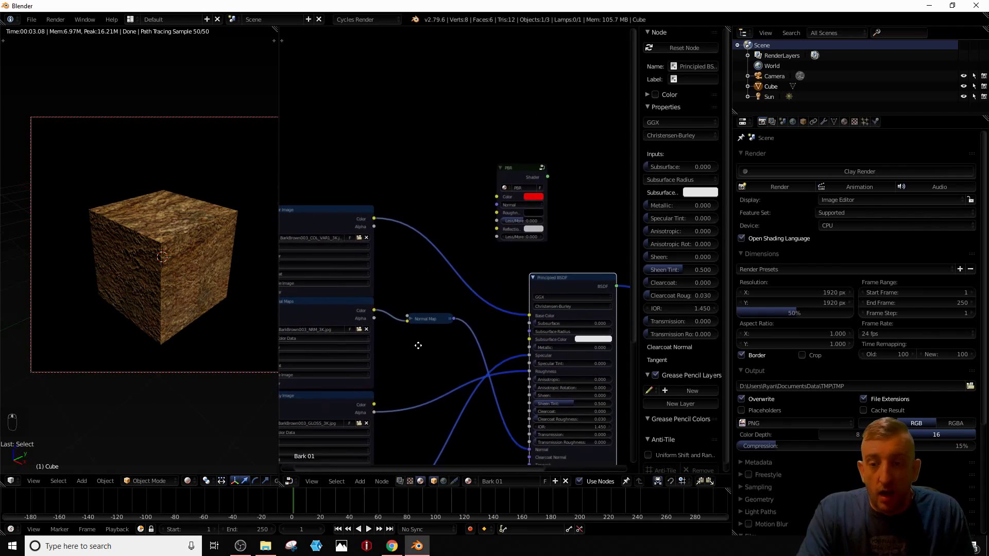
pyautogui.moveTo(417, 346); pyautogui.dragTo(470, 274, button='middle')
pyautogui.scroll(-2, 470, 273)
pyautogui.scroll(2, 479, 281)
pyautogui.scroll(1, 486, 290)
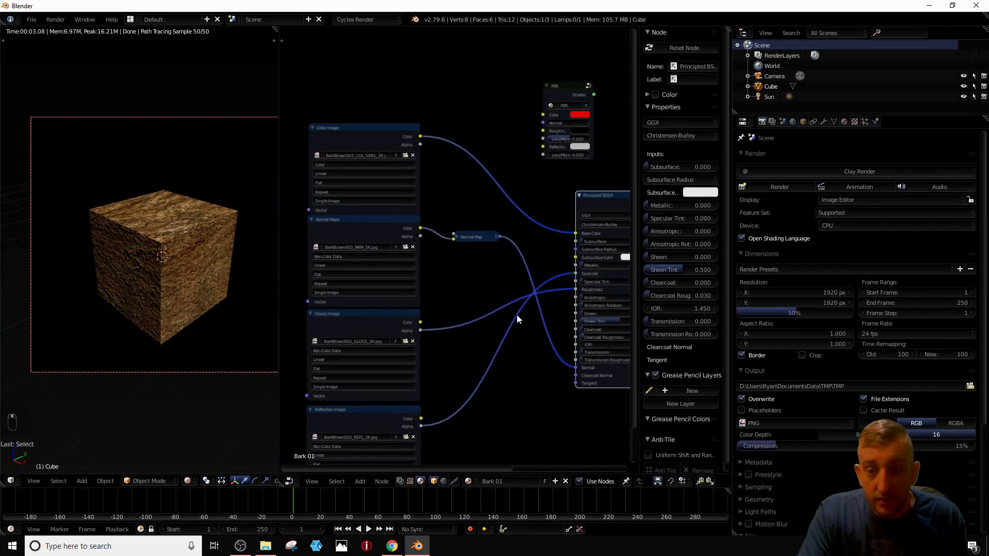
pyautogui.moveTo(518, 315); pyautogui.dragTo(402, 284, button='middle')
pyautogui.moveTo(550, 265); pyautogui.dragTo(477, 276, button='middle')
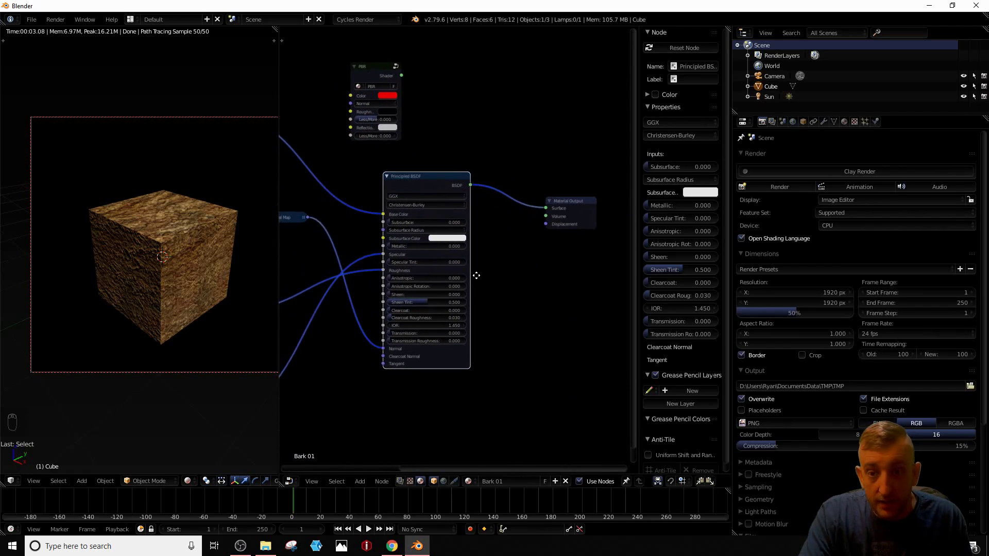
pyautogui.scroll(-3, 420, 280)
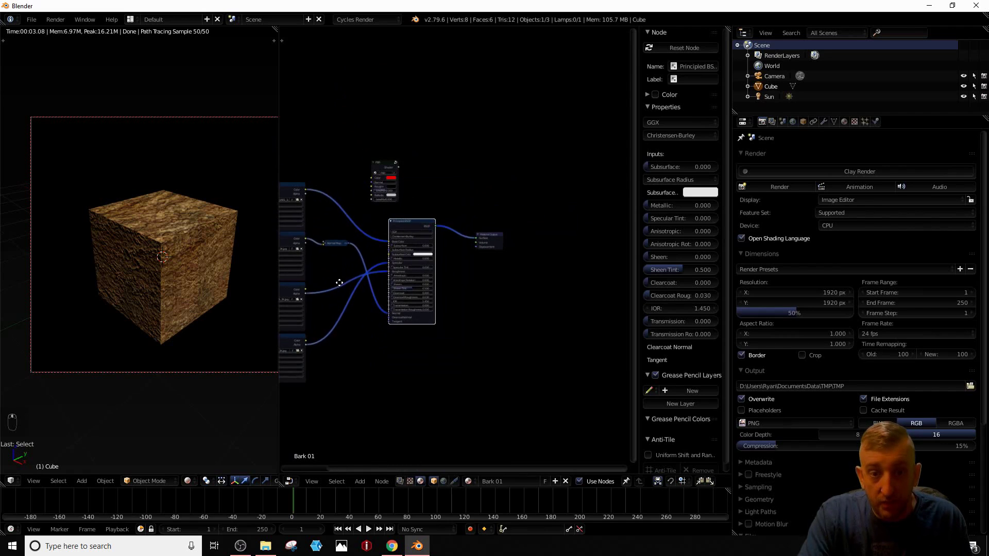
pyautogui.moveTo(339, 283); pyautogui.dragTo(475, 268, button='middle')
pyautogui.scroll(2, 553, 218)
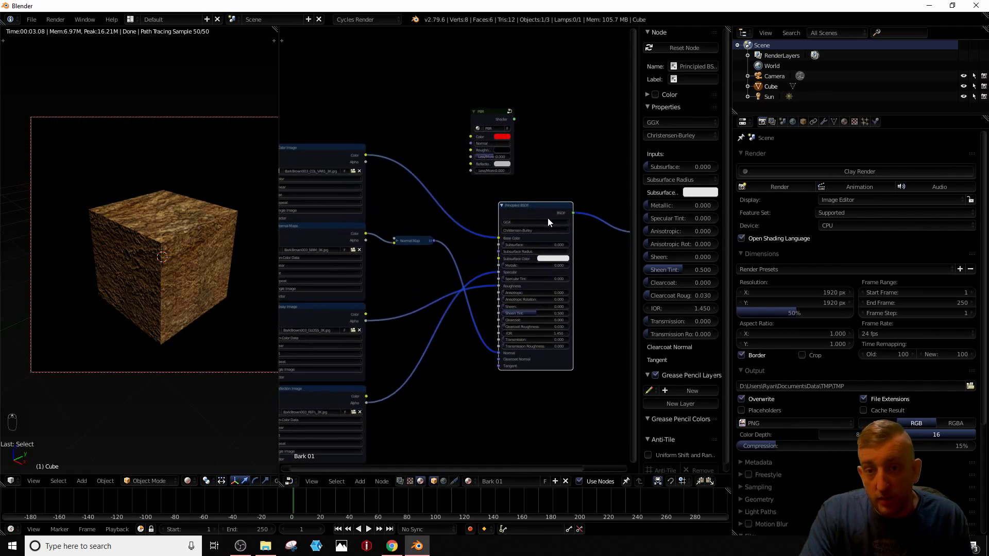
pyautogui.scroll(-3, 478, 196)
pyautogui.scroll(2, 477, 197)
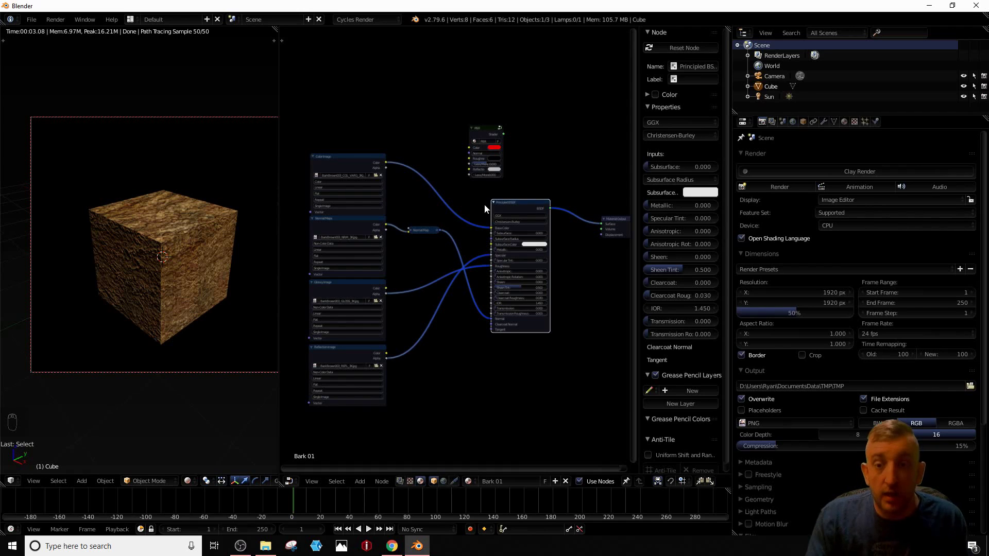
# Step: Examine the Principled BSDF's Base Color, Specular and Roughness inputs and the links feeding them
pyautogui.scroll(3, 484, 209)
pyautogui.moveTo(397, 172); pyautogui.dragTo(369, 220, button='middle')
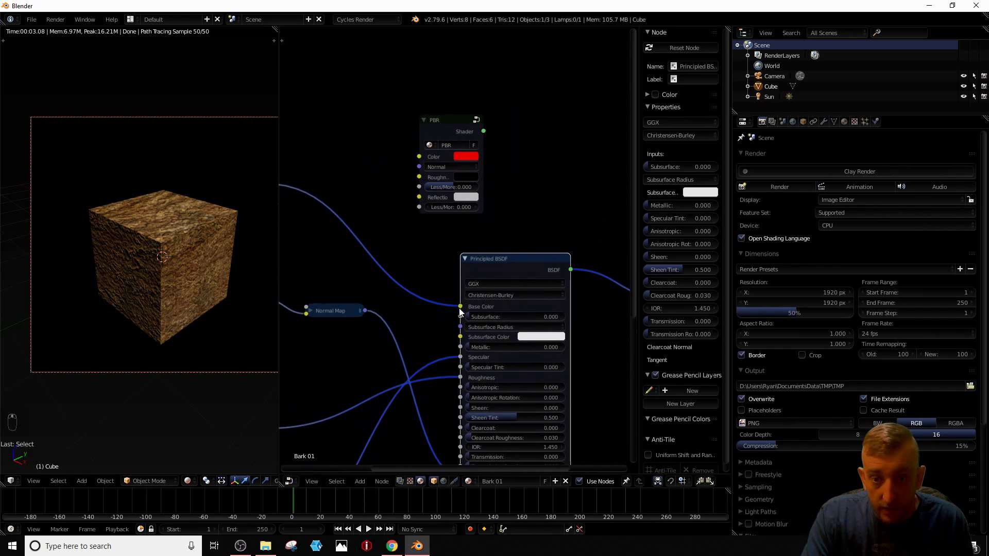
pyautogui.moveTo(460, 309)
pyautogui.mouseDown()
pyautogui.moveTo(409, 237)
pyautogui.moveTo(418, 160)
pyautogui.moveTo(484, 306)
pyautogui.moveTo(462, 308)
pyautogui.mouseUp()
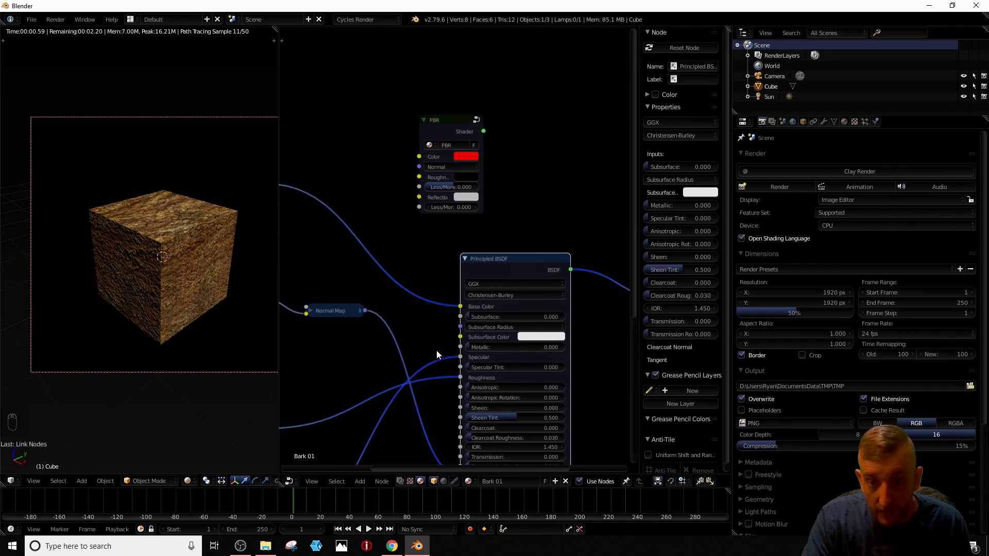
pyautogui.moveTo(413, 367); pyautogui.dragTo(523, 329, button='middle')
pyautogui.scroll(-4, 513, 337)
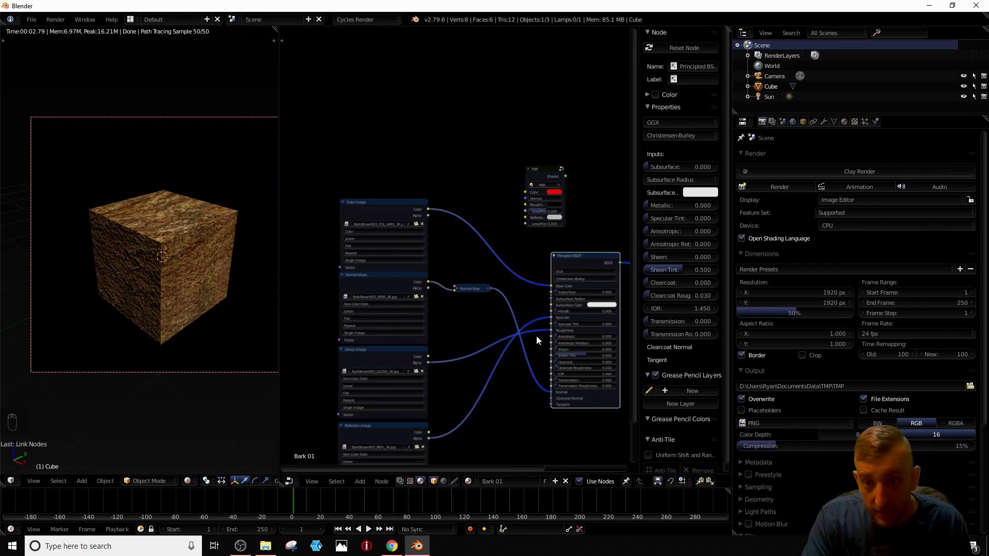
pyautogui.scroll(2, 551, 332)
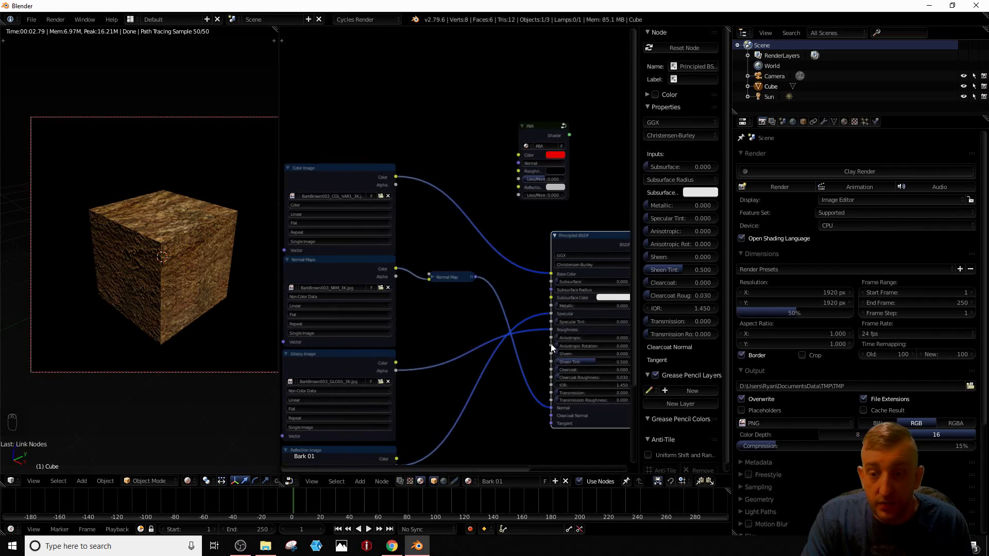
pyautogui.scroll(3, 567, 337)
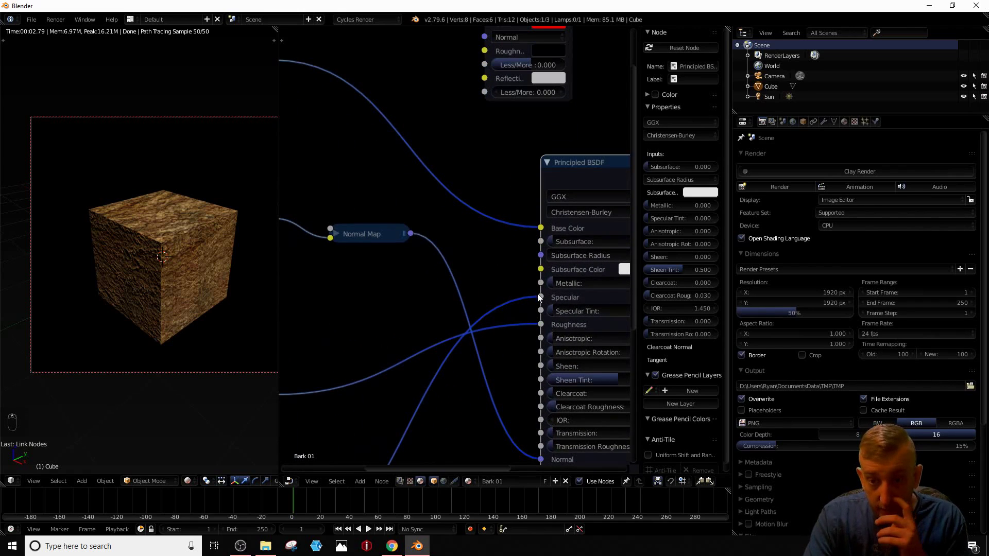
# Step: Select the Glossy Image and Reflection Image nodes in turn and examine how their Alpha outputs are linked to the Principled BSDF
pyautogui.moveTo(389, 353); pyautogui.dragTo(581, 109, button='middle')
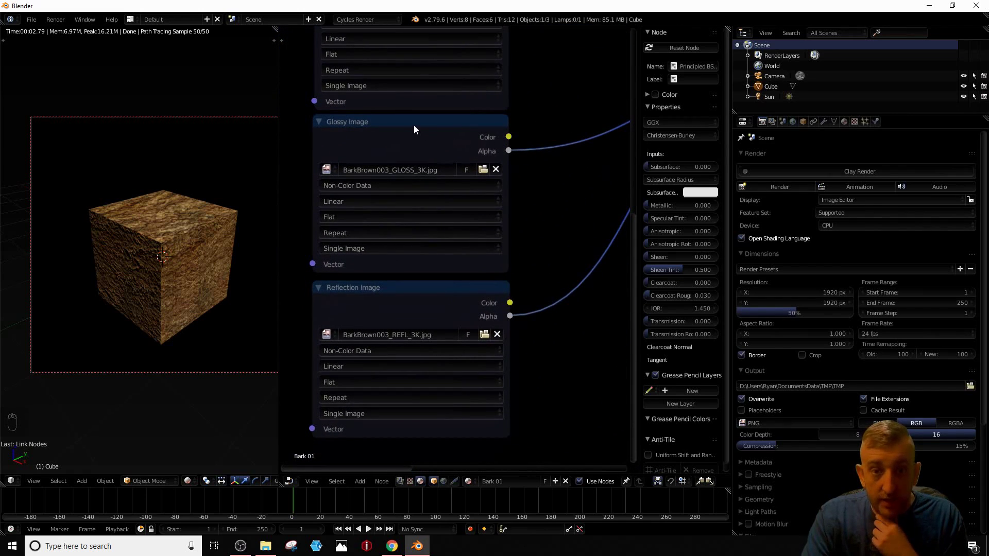
pyautogui.click(405, 135)
pyautogui.click(428, 310)
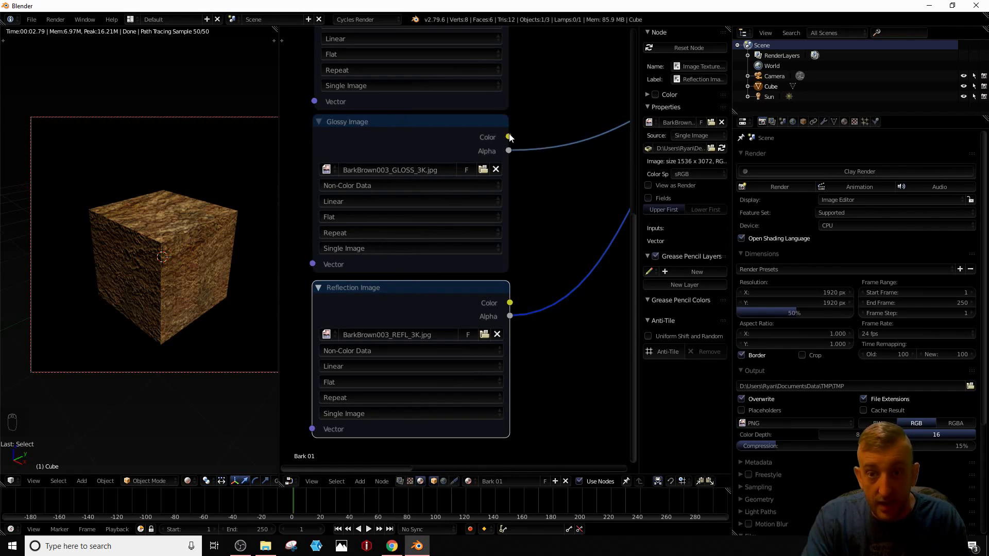
pyautogui.moveTo(510, 137); pyautogui.dragTo(459, 150, button='middle')
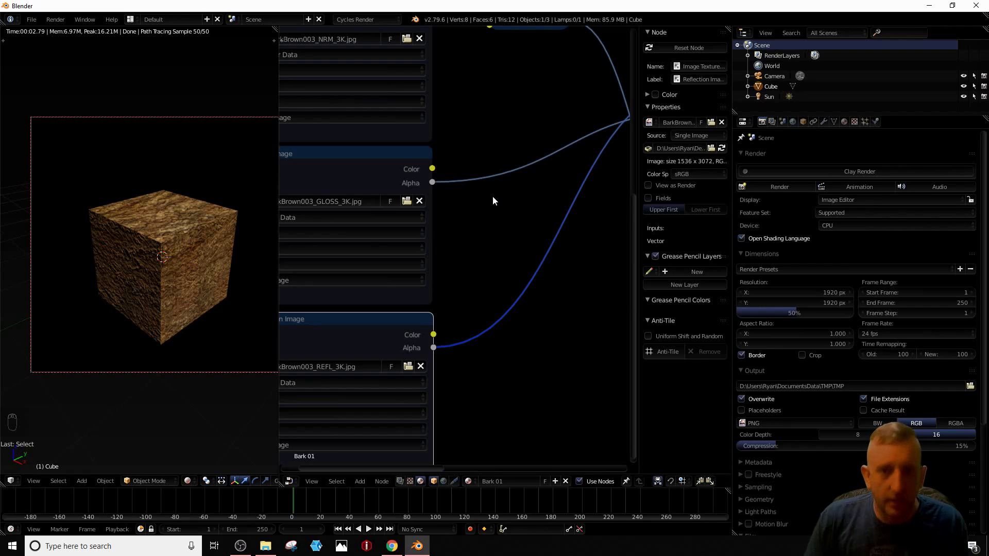
pyautogui.scroll(-3, 493, 195)
pyautogui.moveTo(517, 223); pyautogui.dragTo(442, 293, button='middle')
# Step: Inspect the bark texture on the cube's faces up close in the rendered preview, and pull back to show the whole cube
pyautogui.scroll(6, 136, 267)
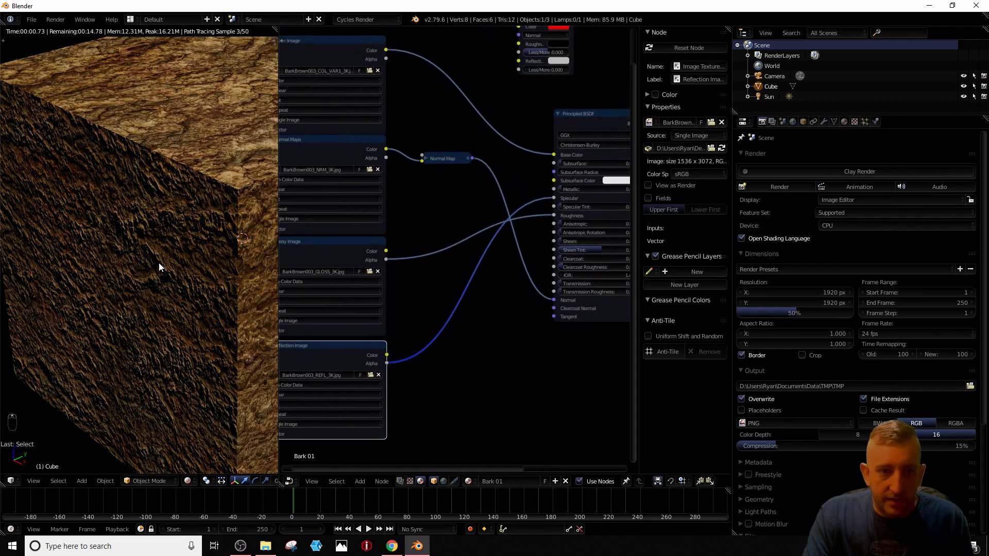
pyautogui.scroll(-7, 165, 261)
pyautogui.scroll(5, 216, 191)
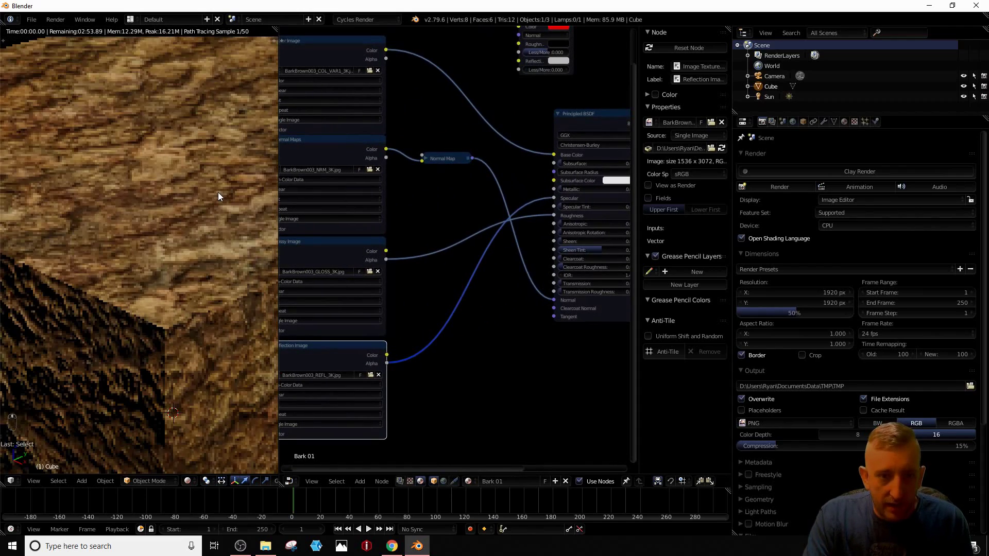
pyautogui.scroll(-3, 175, 236)
pyautogui.scroll(-3, 138, 314)
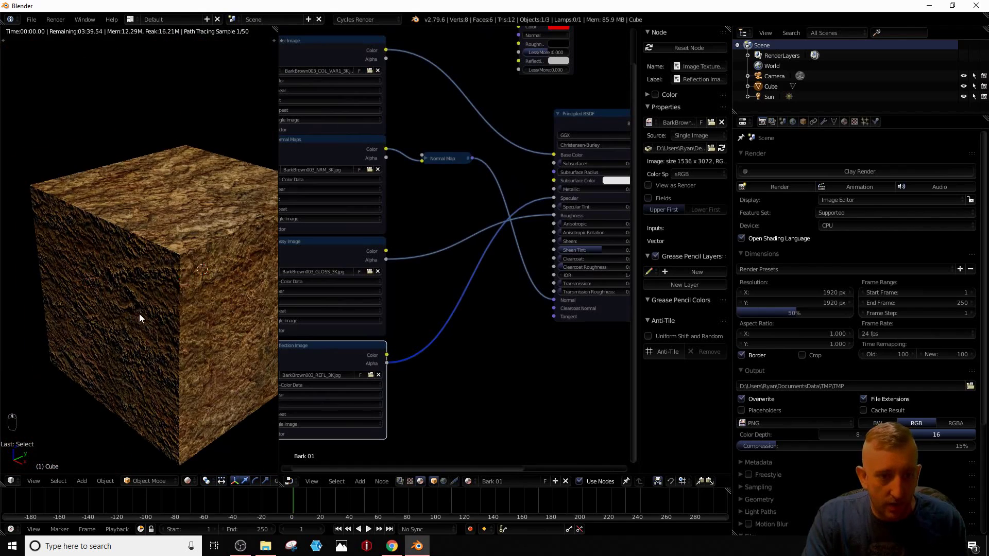
pyautogui.scroll(5, 140, 313)
pyautogui.scroll(-5, 137, 319)
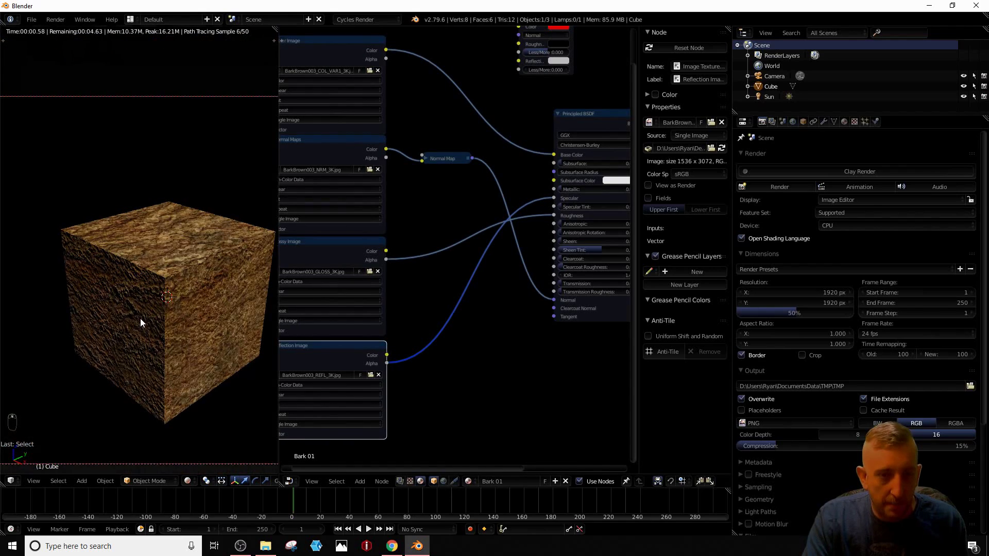
pyautogui.press('KP_0')
pyautogui.scroll(-2, 475, 193)
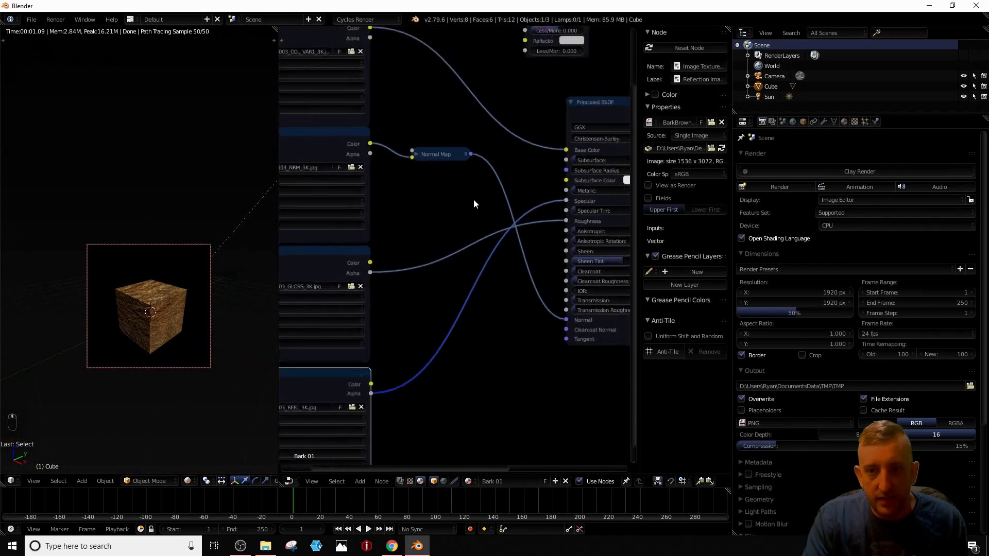
# Step: Select the disconnected PBR group node above the Principled BSDF
pyautogui.moveTo(469, 190); pyautogui.dragTo(405, 303, button='middle')
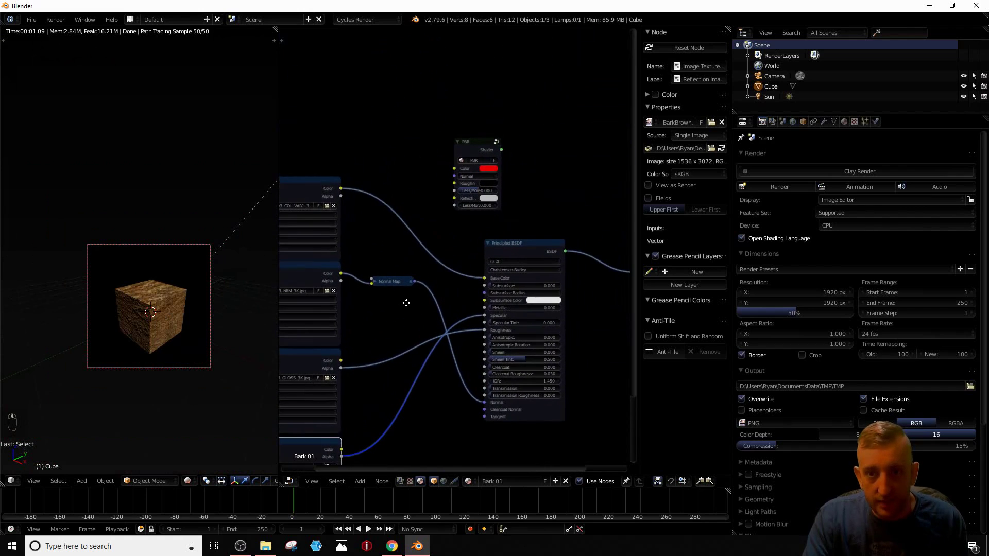
pyautogui.rightClick(471, 145)
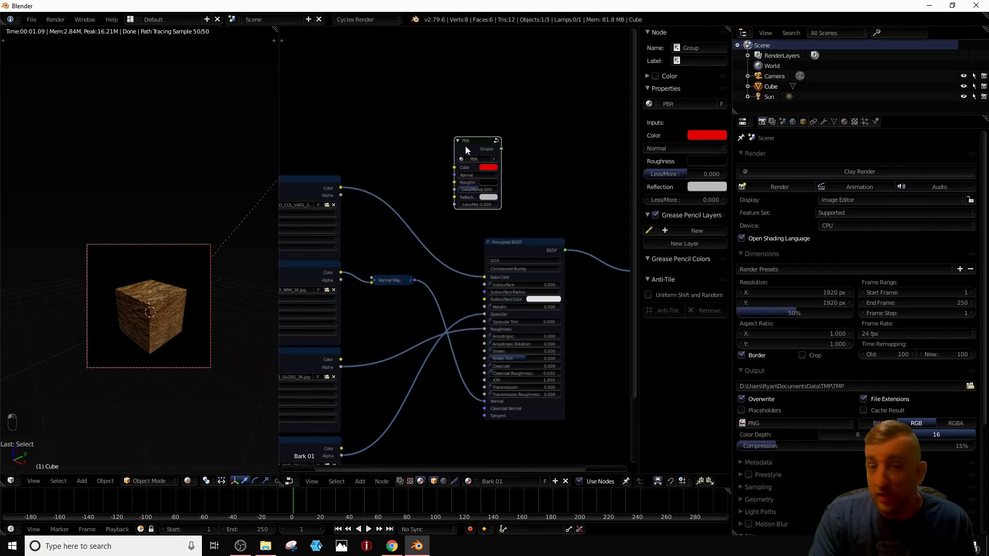